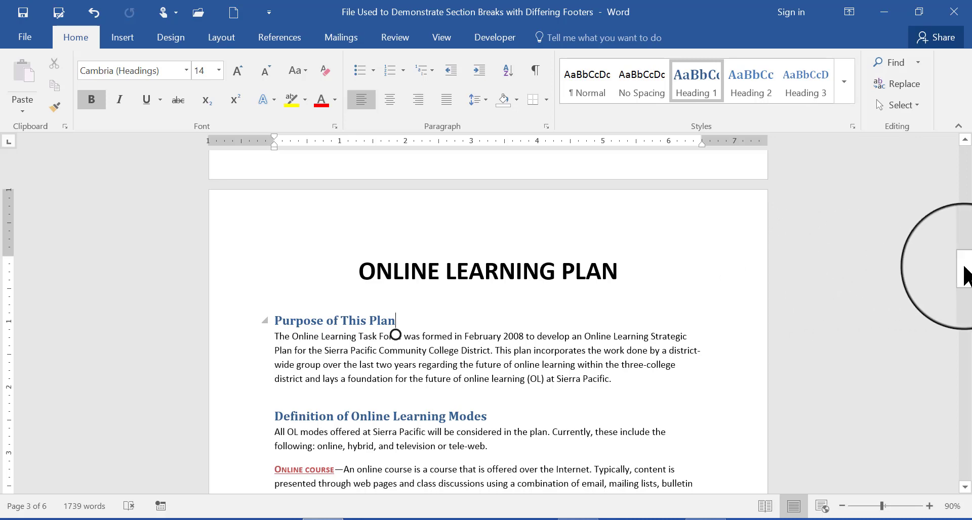
Step: Open the header area of the cover page for editing
{"action": "left_click_drag", "start_coordinate": [965, 261], "coordinate": [948, 198]}
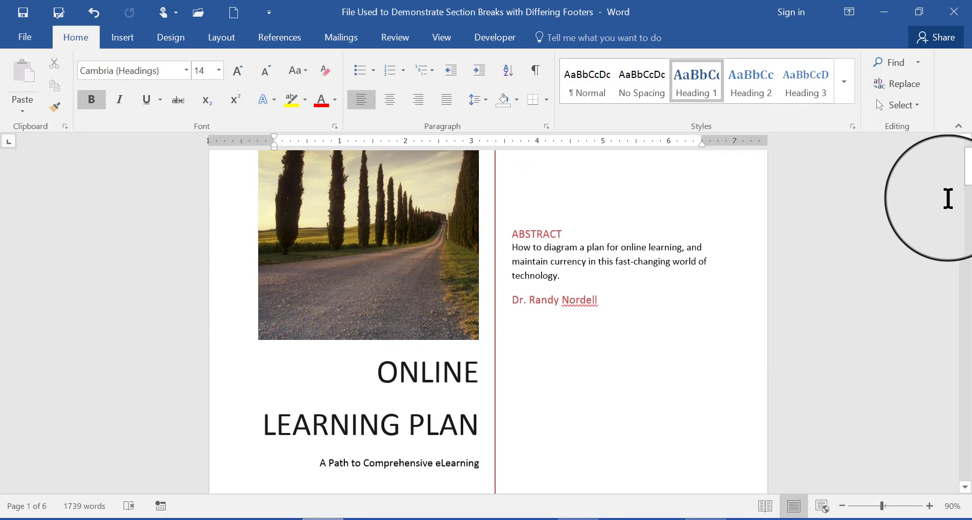
{"action": "left_click_drag", "start_coordinate": [963, 187], "coordinate": [963, 160]}
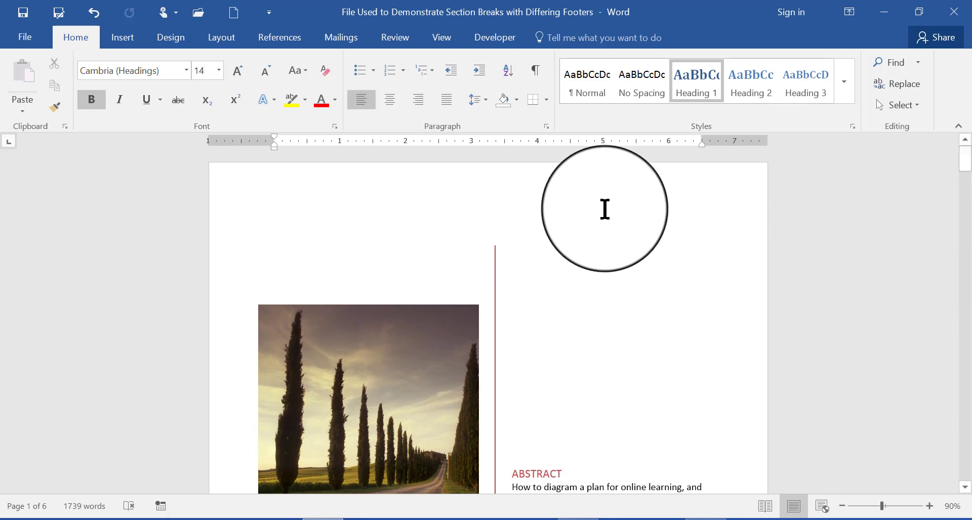
{"action": "double_click", "coordinate": [556, 177]}
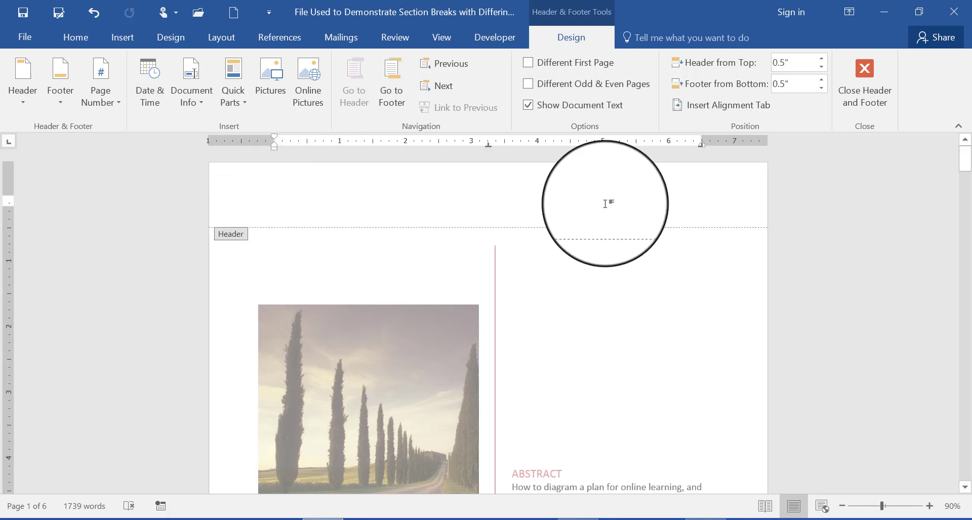
Step: Examine the header and footer areas of the cover page, the Table of Contents page and the first Online Learning Plan page
{"action": "left_click", "coordinate": [965, 170]}
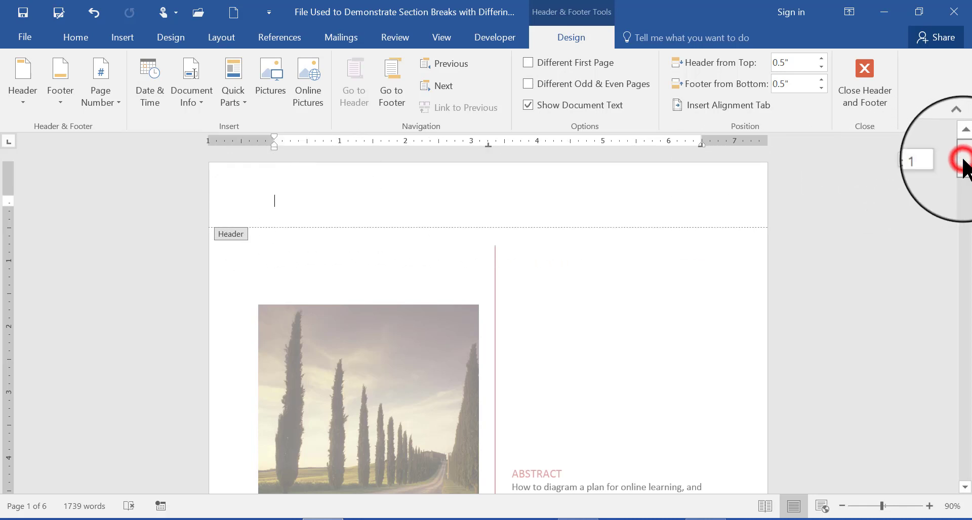
{"action": "left_click_drag", "start_coordinate": [964, 173], "coordinate": [967, 220]}
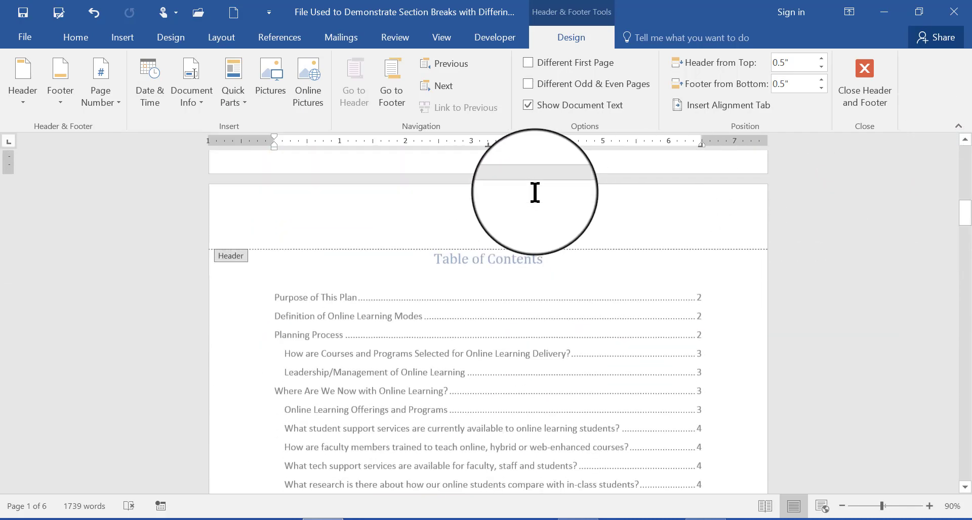
{"action": "scroll", "coordinate": [535, 192], "scroll_direction": "up", "scroll_amount": 3}
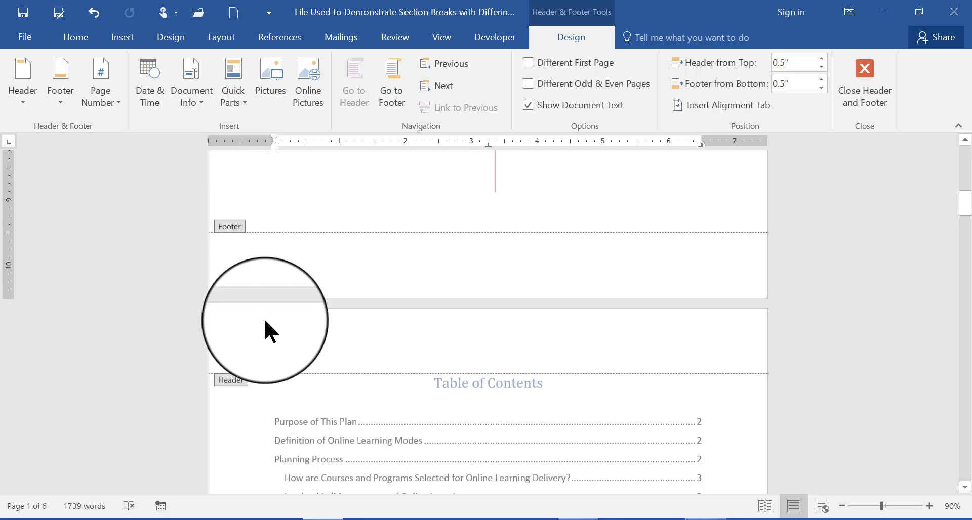
{"action": "left_click", "coordinate": [965, 207]}
{"action": "left_click_drag", "start_coordinate": [965, 208], "coordinate": [961, 160]}
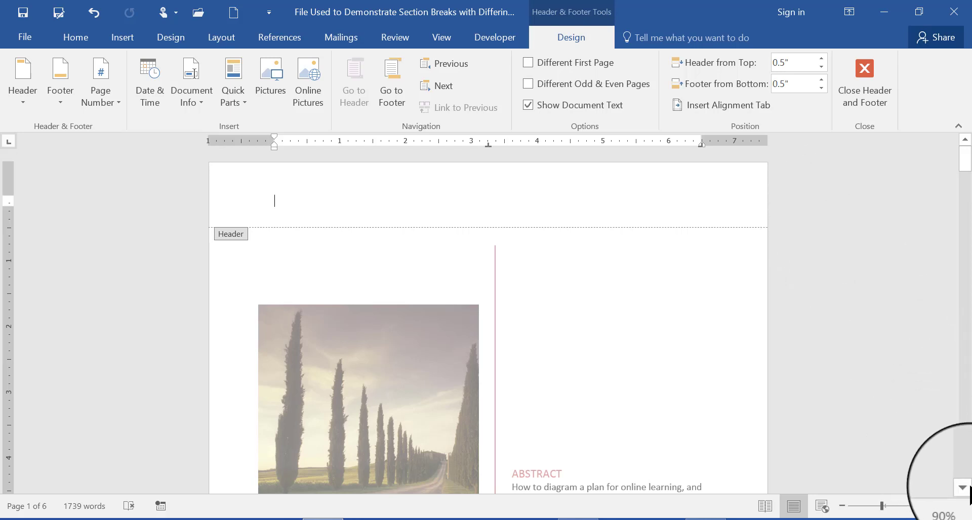
{"action": "left_click", "coordinate": [964, 489]}
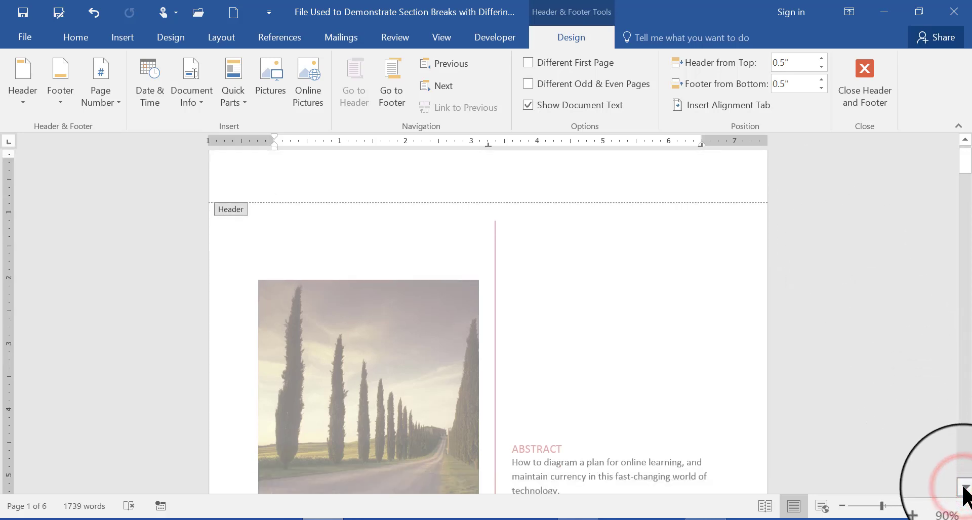
{"action": "scroll", "coordinate": [964, 488], "scroll_direction": "down", "scroll_amount": 5}
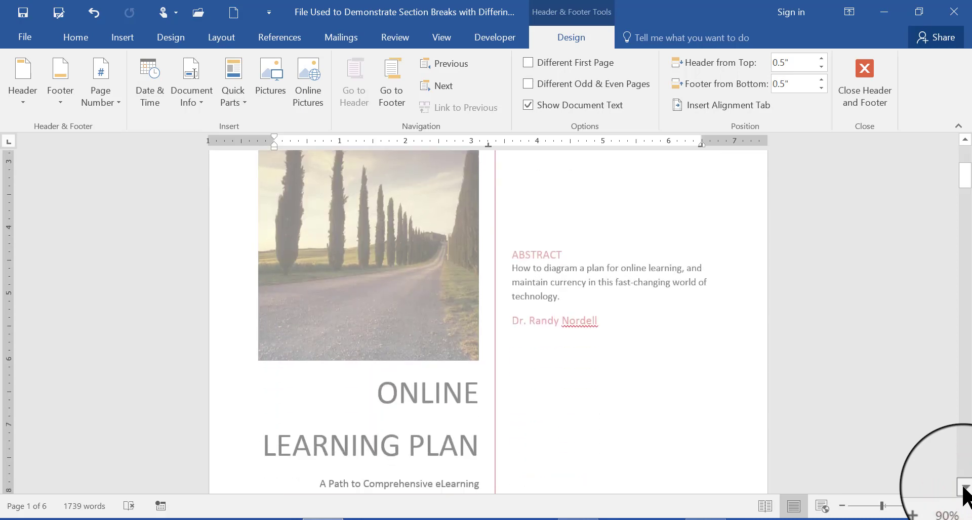
{"action": "scroll", "coordinate": [969, 476], "scroll_direction": "down", "scroll_amount": 1}
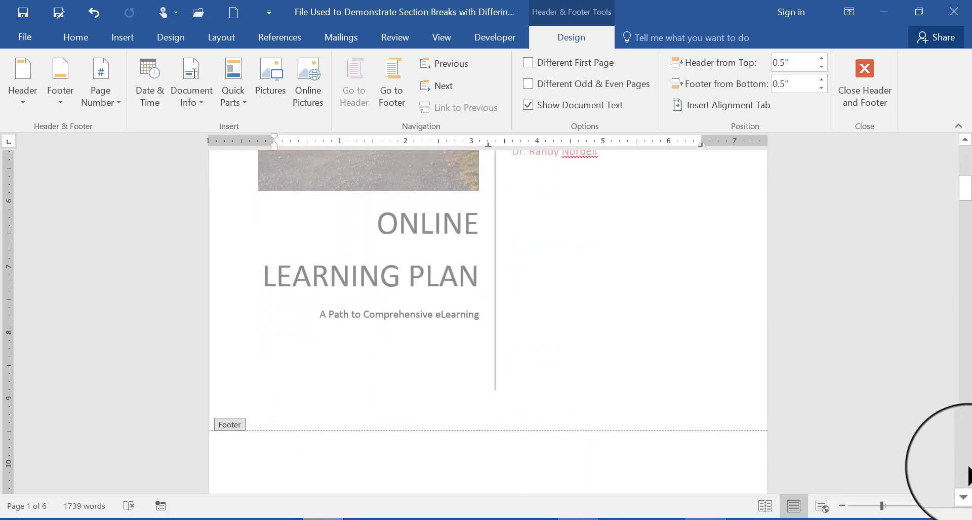
{"action": "left_click", "coordinate": [967, 473]}
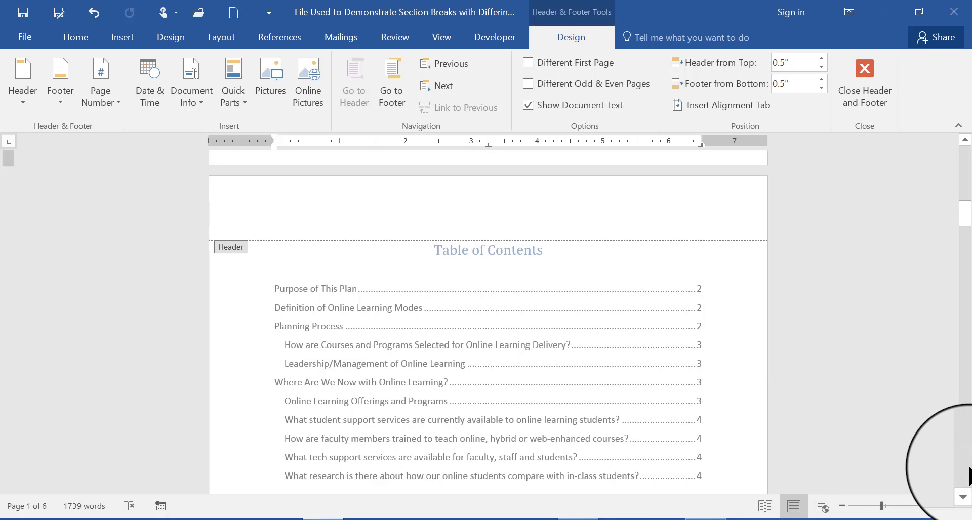
{"action": "left_click", "coordinate": [968, 476]}
{"action": "left_click", "coordinate": [968, 476]}
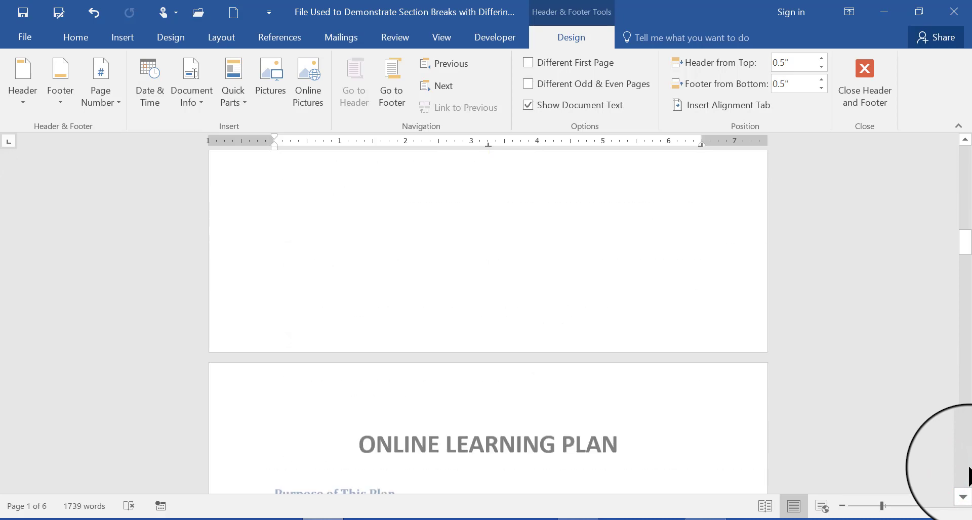
{"action": "left_click", "coordinate": [968, 476]}
{"action": "left_click", "coordinate": [968, 476]}
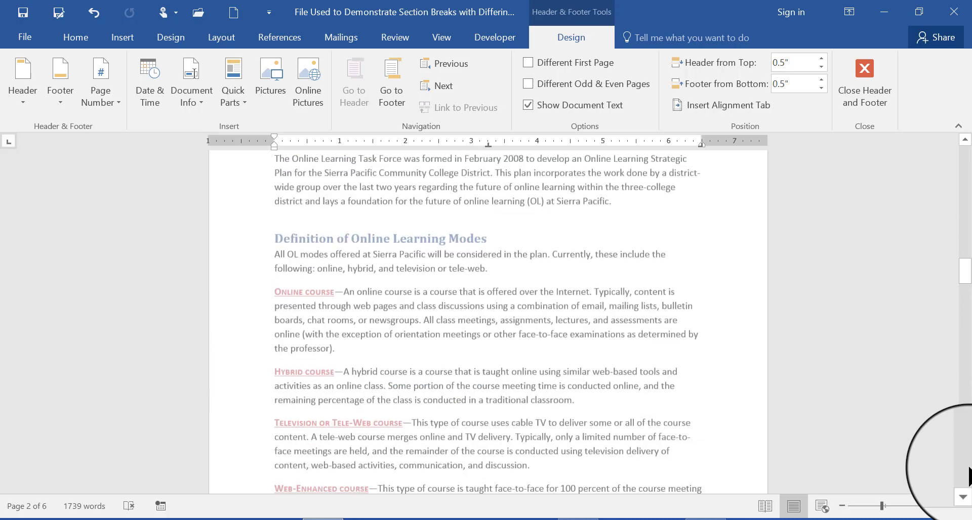
{"action": "left_click", "coordinate": [968, 476]}
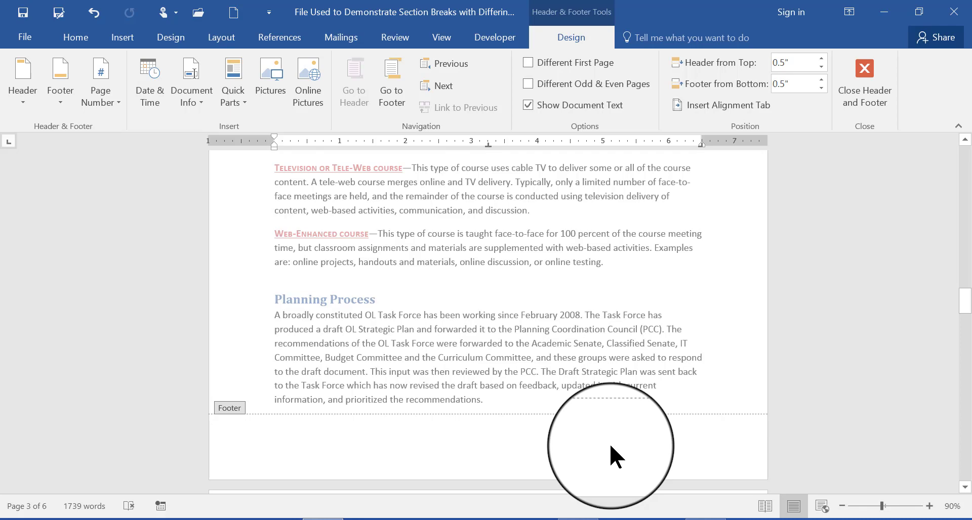
{"action": "left_click_drag", "start_coordinate": [964, 302], "coordinate": [968, 209]}
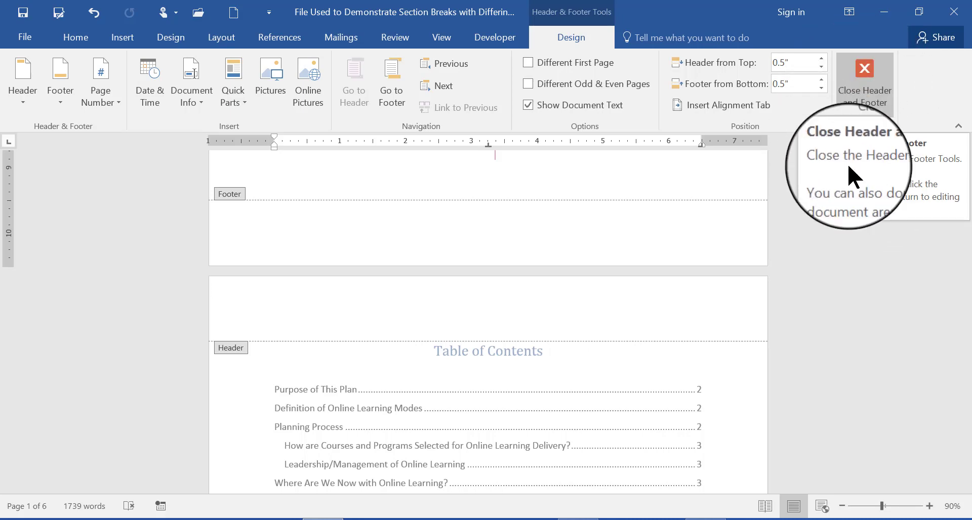
Step: Close header and footer editing and deselect the cover page content
{"action": "left_click", "coordinate": [866, 81]}
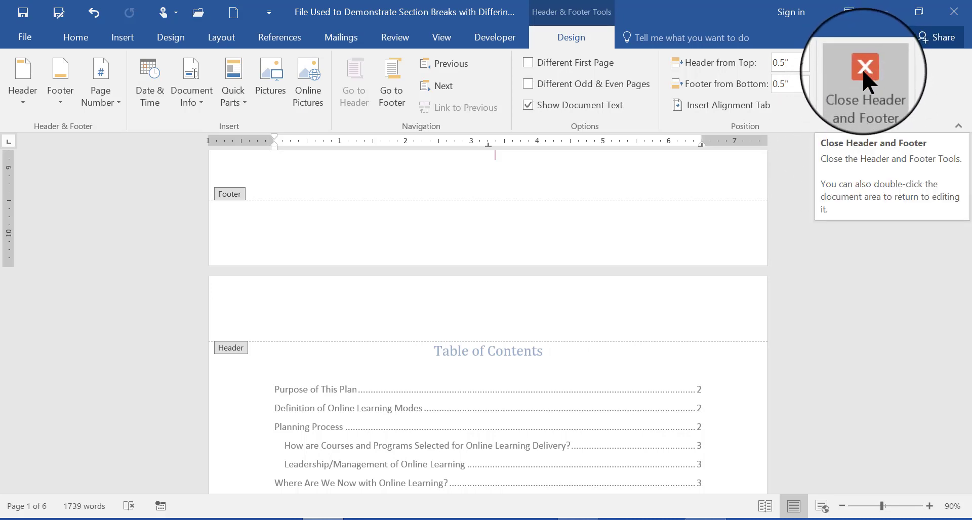
{"action": "left_click", "coordinate": [879, 72]}
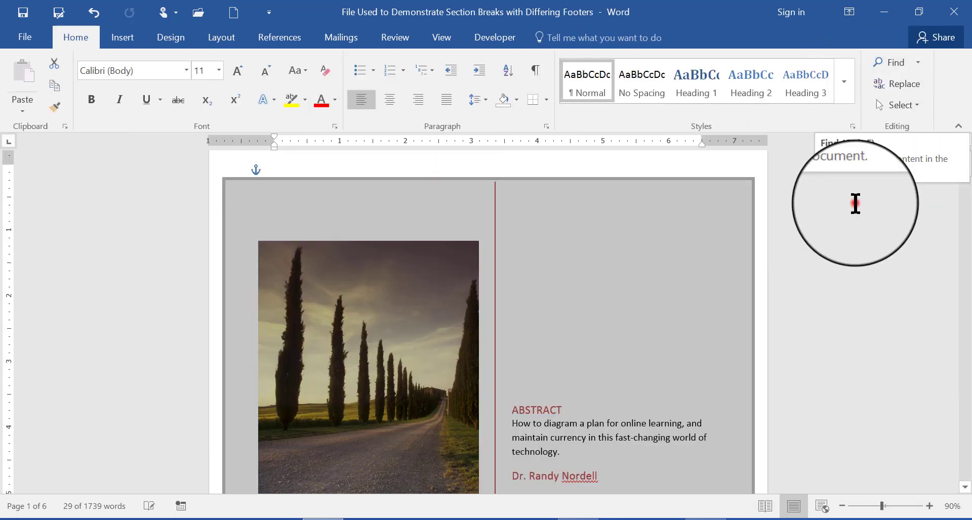
{"action": "left_click", "coordinate": [856, 204]}
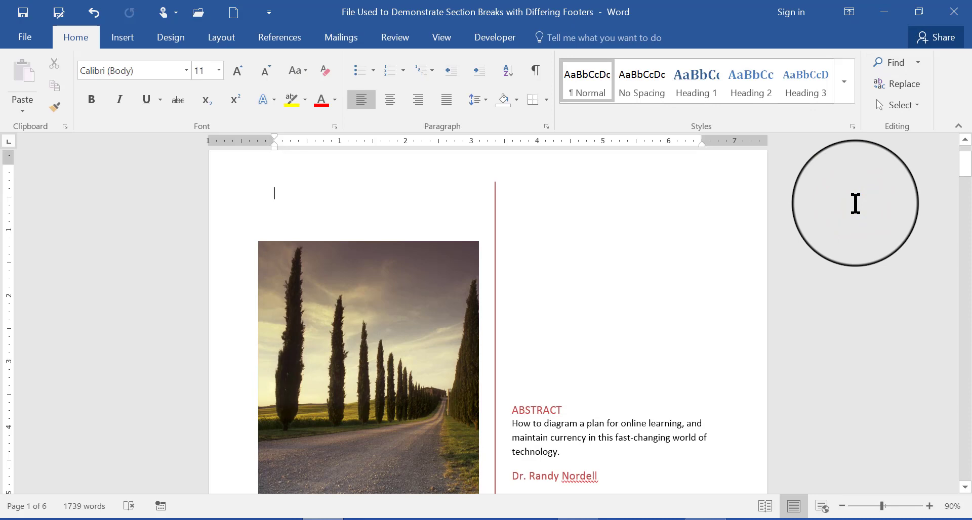
Step: Examine the page transitions from the cover page through the Table of Contents to the start of the Online Learning Plan text
{"action": "scroll", "coordinate": [855, 204], "scroll_direction": "down", "scroll_amount": 3}
{"action": "scroll", "coordinate": [855, 203], "scroll_direction": "down", "scroll_amount": 5}
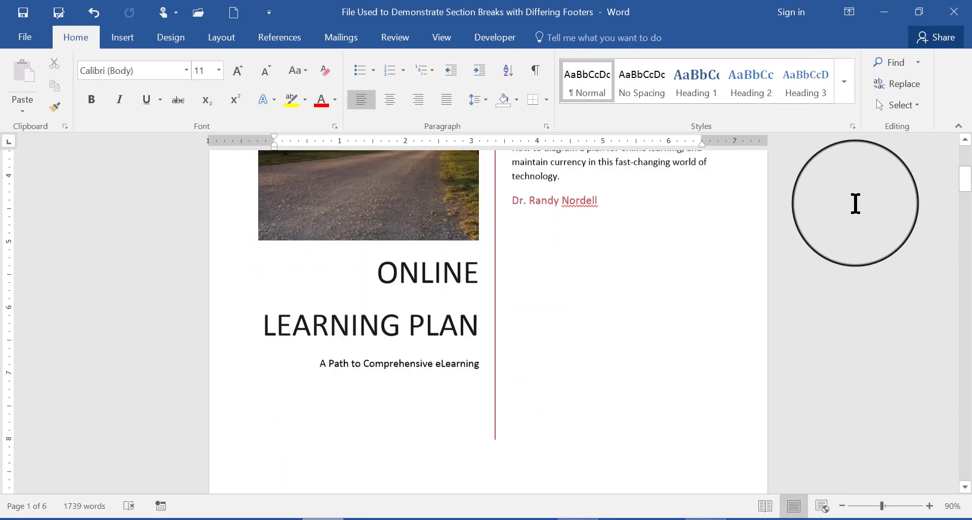
{"action": "scroll", "coordinate": [855, 204], "scroll_direction": "down", "scroll_amount": 5}
{"action": "scroll", "coordinate": [855, 204], "scroll_direction": "down", "scroll_amount": 8}
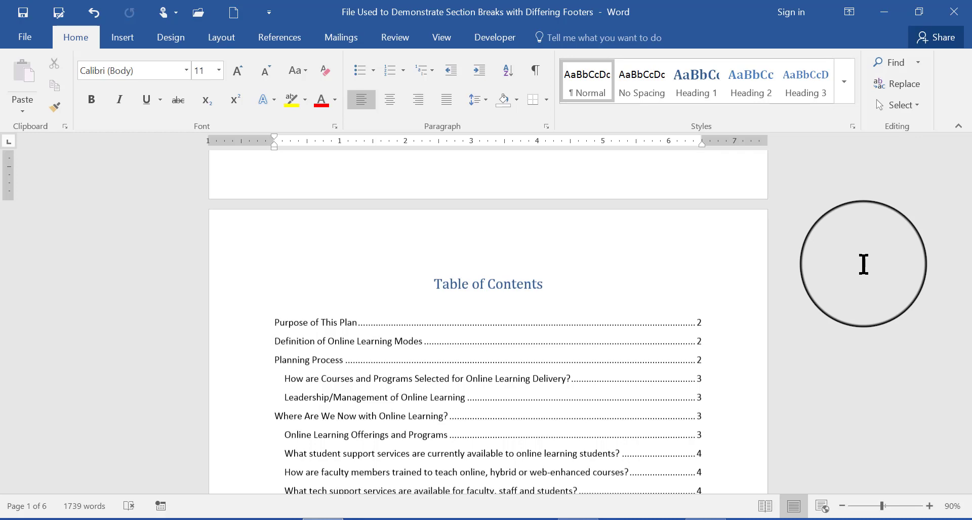
{"action": "scroll", "coordinate": [864, 263], "scroll_direction": "down", "scroll_amount": 5}
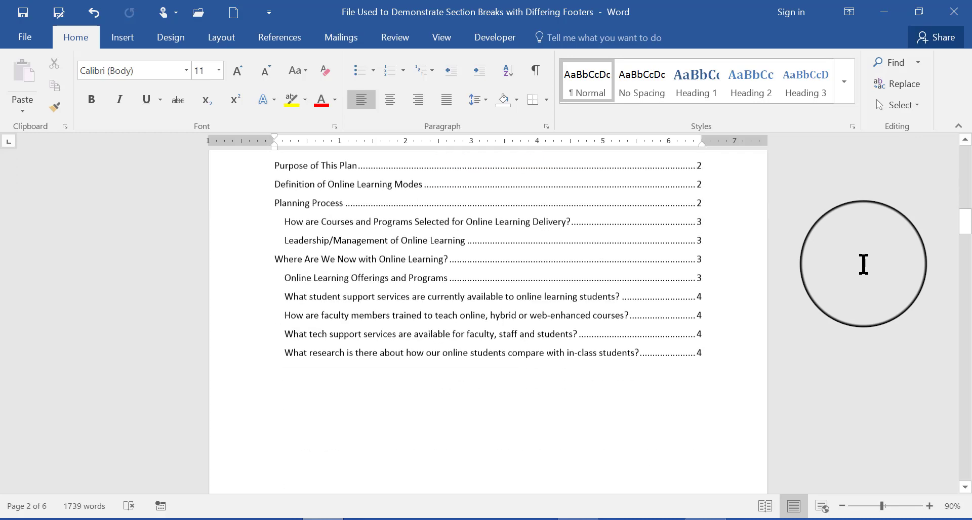
{"action": "scroll", "coordinate": [863, 264], "scroll_direction": "down", "scroll_amount": 8}
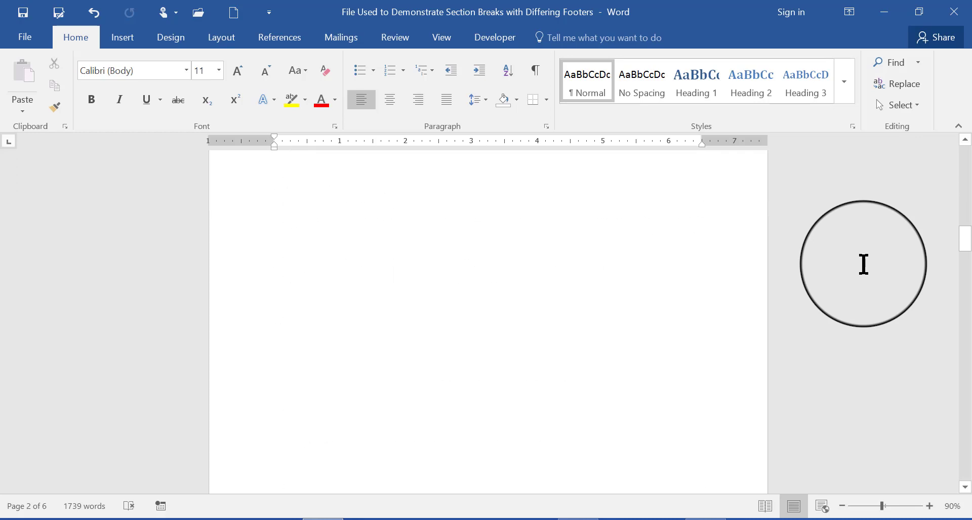
{"action": "scroll", "coordinate": [863, 264], "scroll_direction": "down", "scroll_amount": 4}
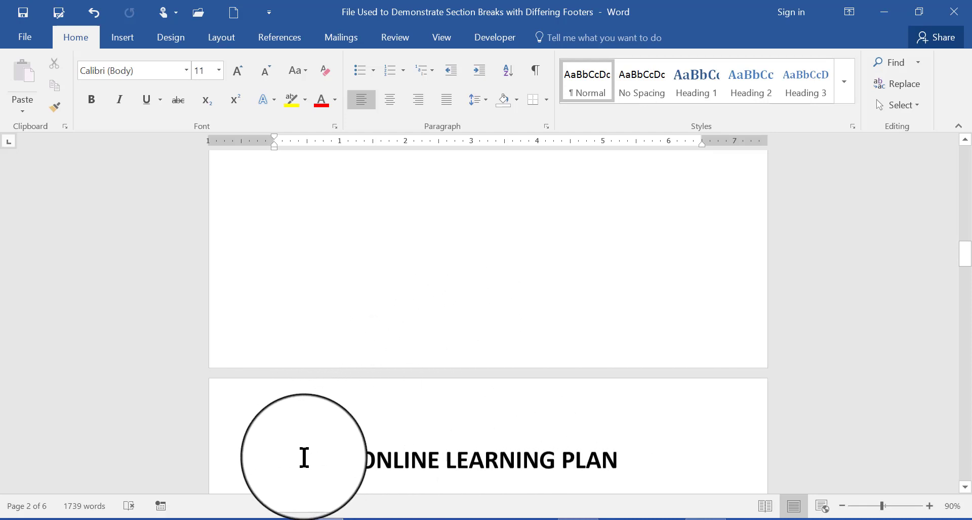
{"action": "scroll", "coordinate": [304, 458], "scroll_direction": "down", "scroll_amount": 3}
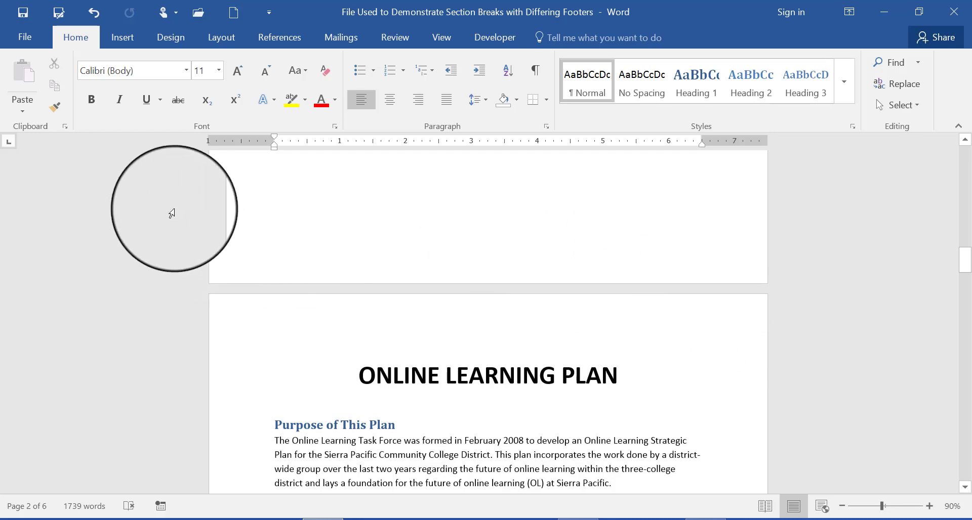
Step: Place the cursor in the blank area below the Table of Contents and insert a Continuous section break there
{"action": "left_click", "coordinate": [219, 43]}
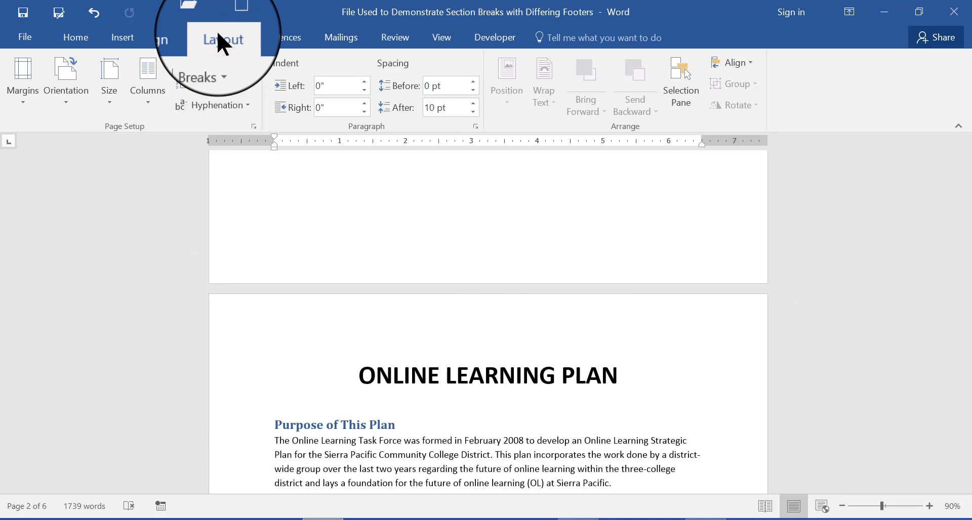
{"action": "left_click", "coordinate": [219, 62]}
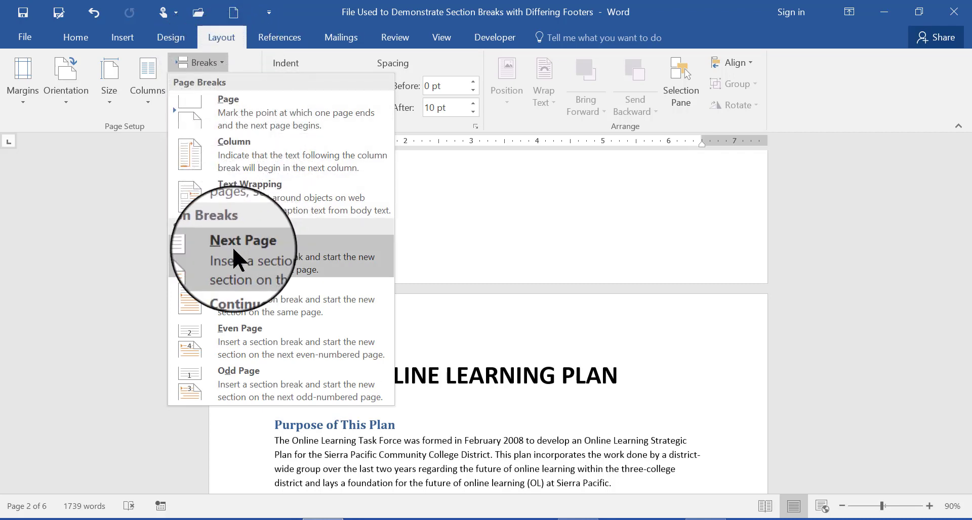
{"action": "left_click", "coordinate": [567, 224]}
{"action": "left_click", "coordinate": [566, 223]}
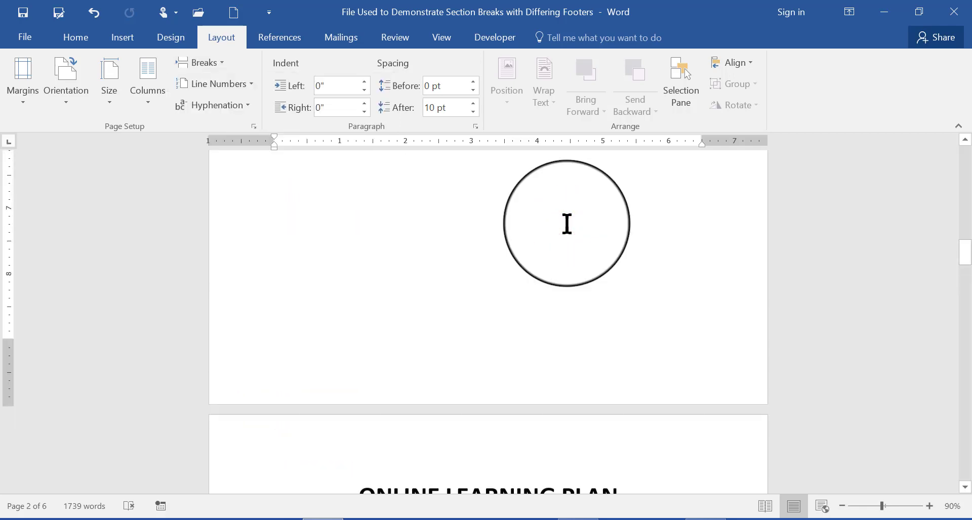
{"action": "left_click", "coordinate": [451, 319]}
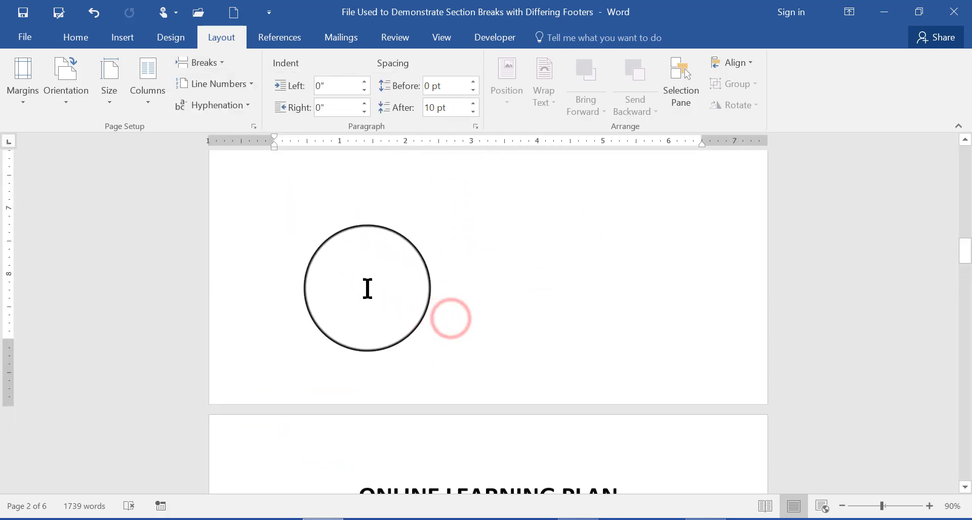
{"action": "left_click", "coordinate": [416, 322]}
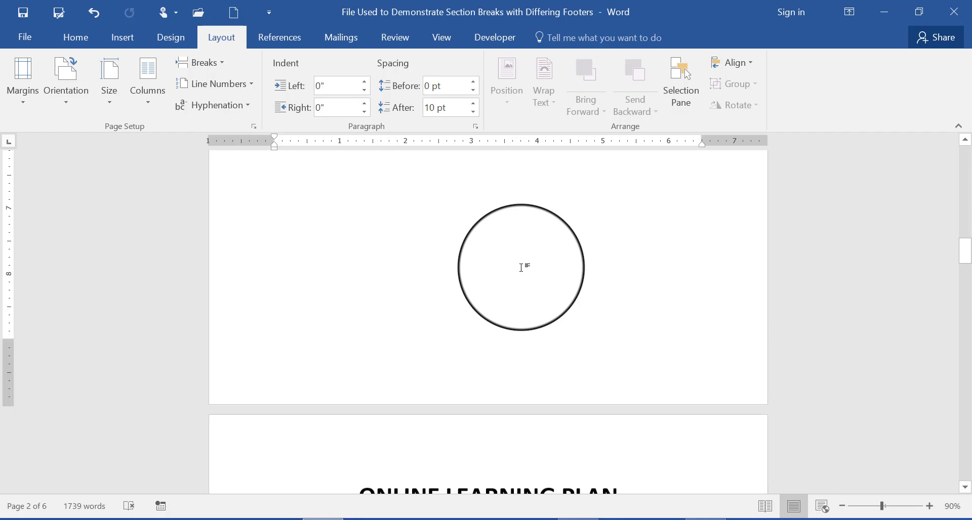
{"action": "left_click", "coordinate": [219, 65]}
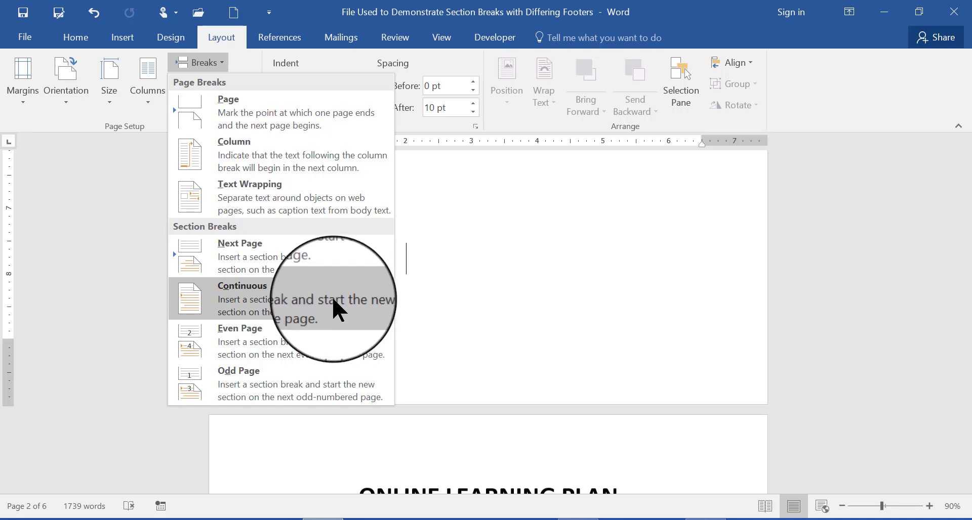
{"action": "left_click", "coordinate": [240, 291]}
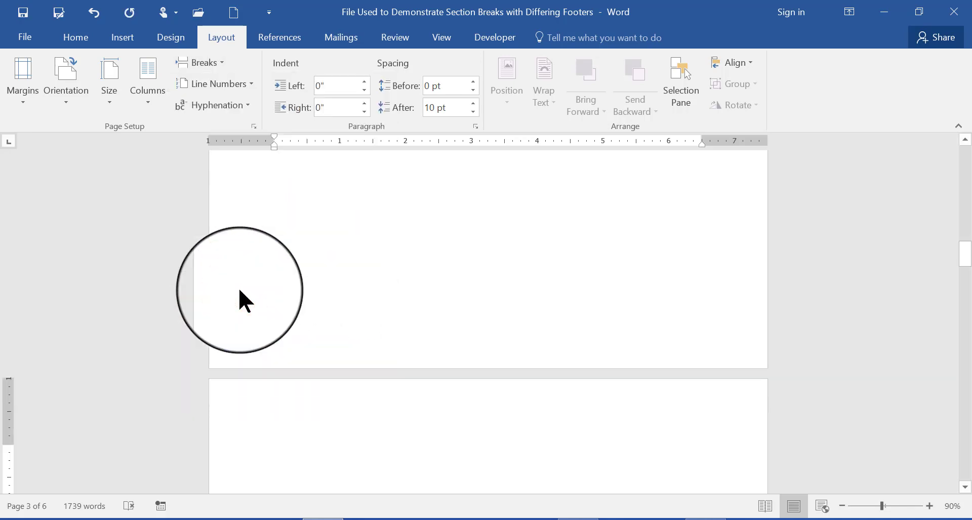
Step: Check the Table of Contents page and its boundary with the following page for the effect of the section break
{"action": "scroll", "coordinate": [237, 286], "scroll_direction": "up", "scroll_amount": 2}
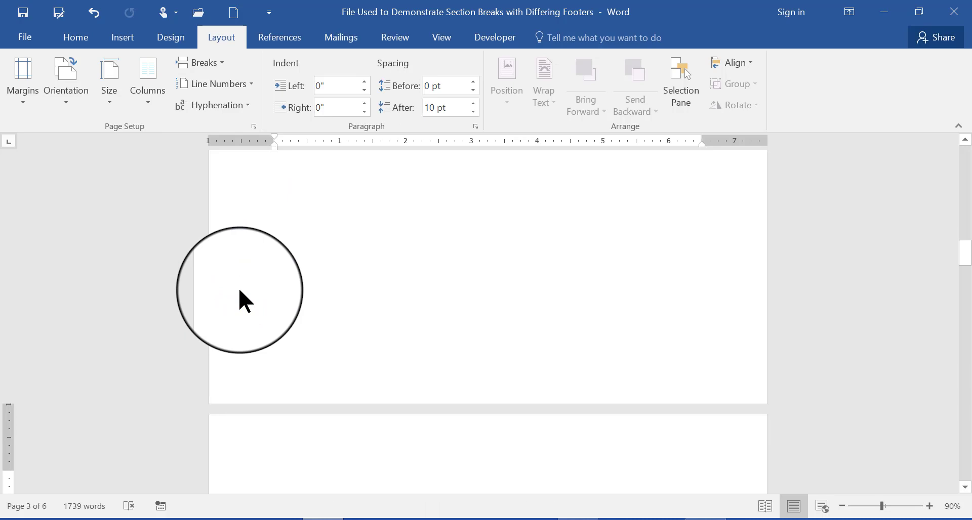
{"action": "scroll", "coordinate": [238, 287], "scroll_direction": "up", "scroll_amount": 5}
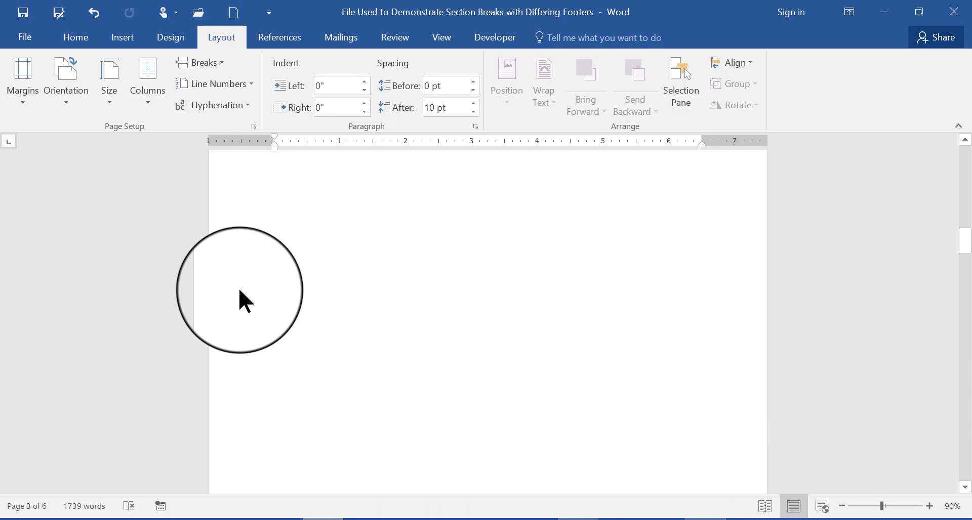
{"action": "scroll", "coordinate": [238, 287], "scroll_direction": "up", "scroll_amount": 6}
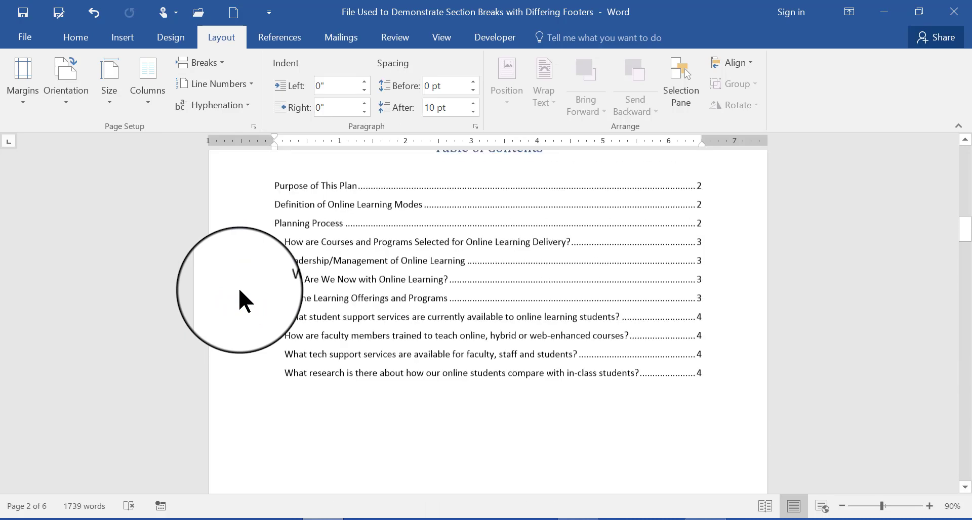
{"action": "scroll", "coordinate": [238, 286], "scroll_direction": "down", "scroll_amount": 5}
{"action": "scroll", "coordinate": [238, 286], "scroll_direction": "down", "scroll_amount": 6}
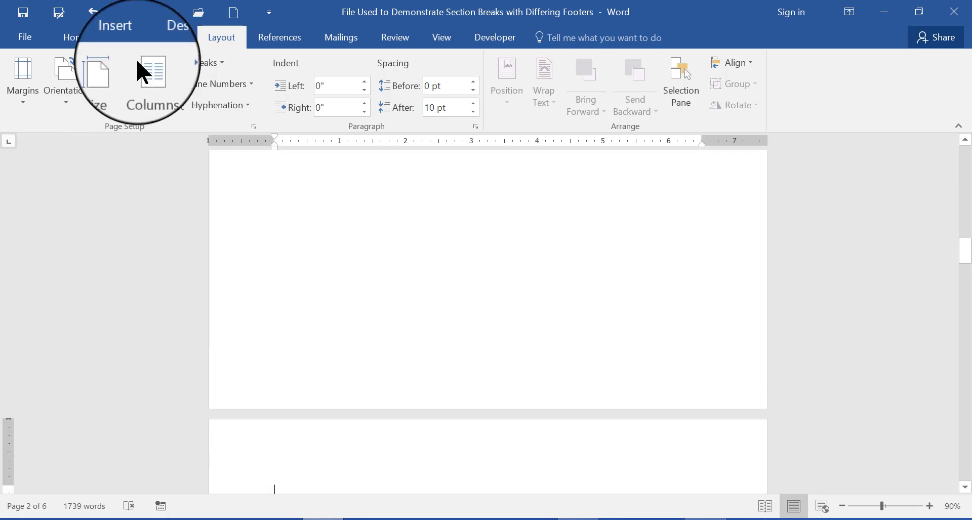
Step: Show the formatting marks and open the Section 1 footer on the page with the continuous section break for editing
{"action": "left_click", "coordinate": [76, 38]}
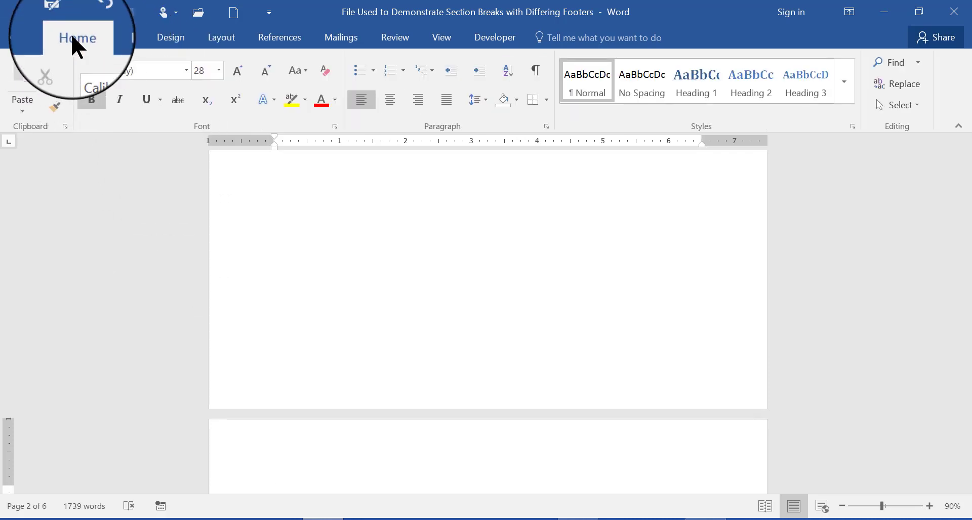
{"action": "left_click", "coordinate": [538, 71]}
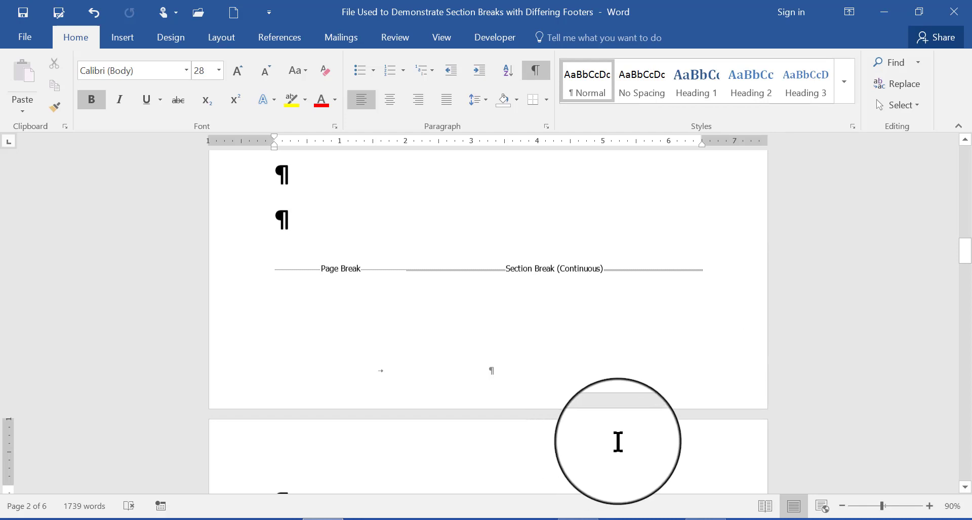
{"action": "double_click", "coordinate": [582, 402]}
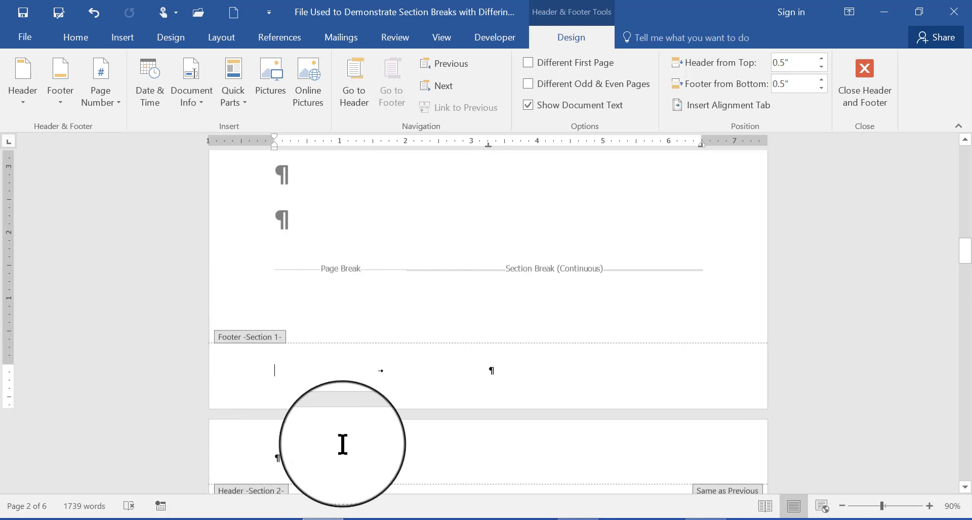
Step: Insert an Accent Bar 1 page number at the current position, centred in the Section 2 footer of page 3
{"action": "scroll", "coordinate": [368, 421], "scroll_direction": "down", "scroll_amount": 3}
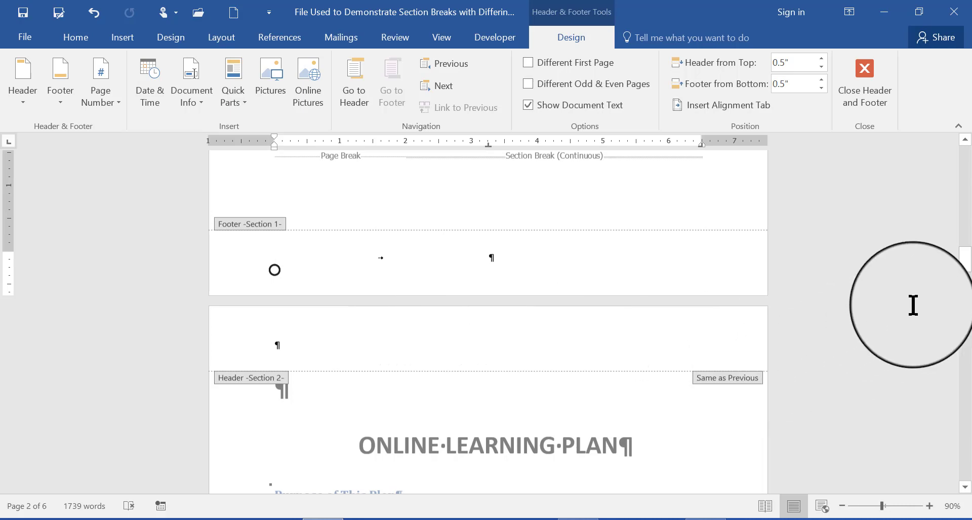
{"action": "left_click_drag", "start_coordinate": [964, 259], "coordinate": [963, 311]}
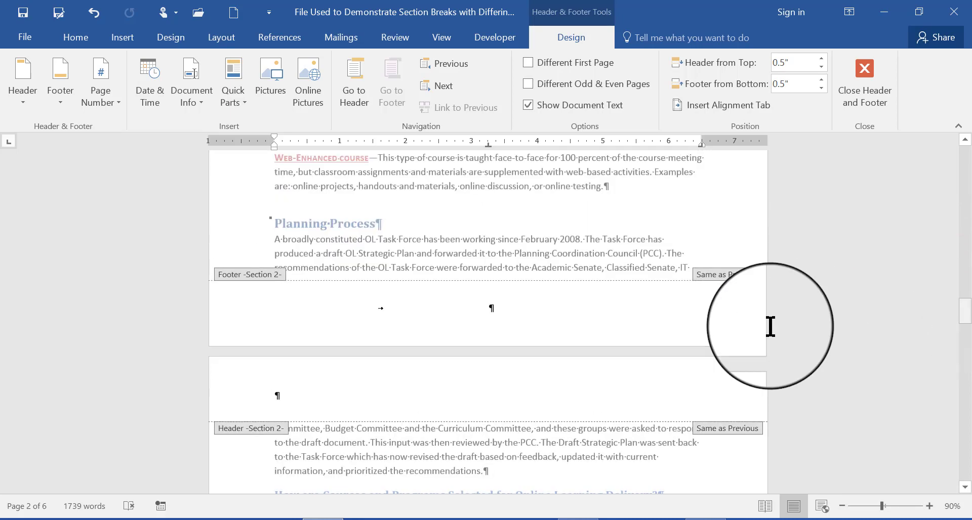
{"action": "left_click", "coordinate": [545, 310]}
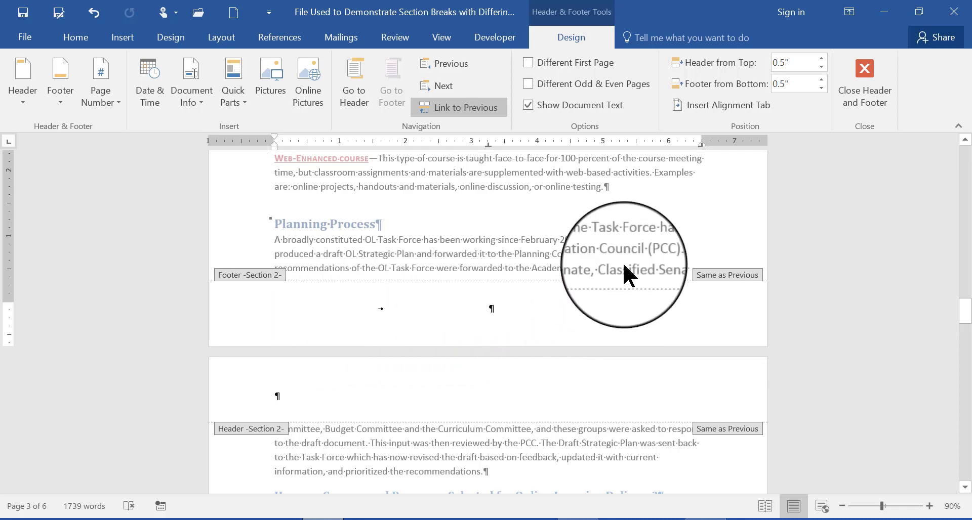
{"action": "key", "text": "Tab"}
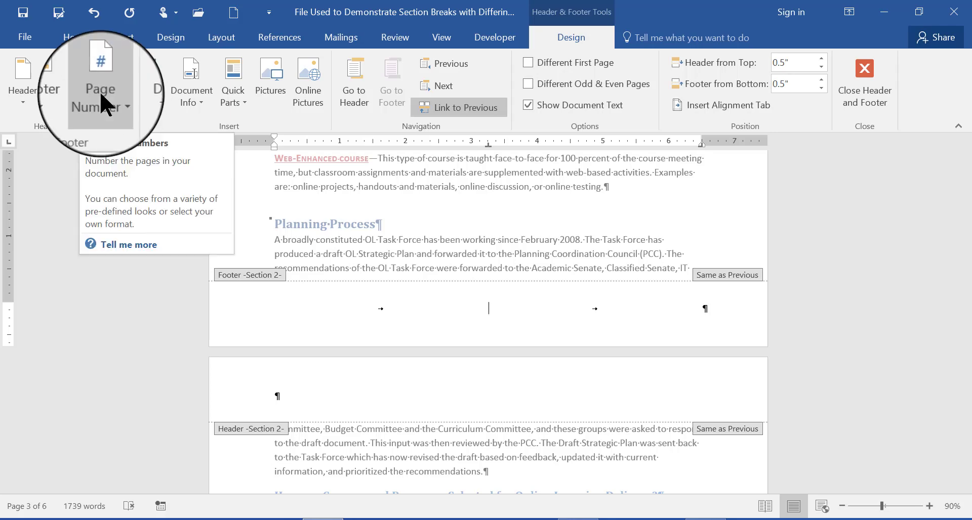
{"action": "left_click", "coordinate": [104, 104]}
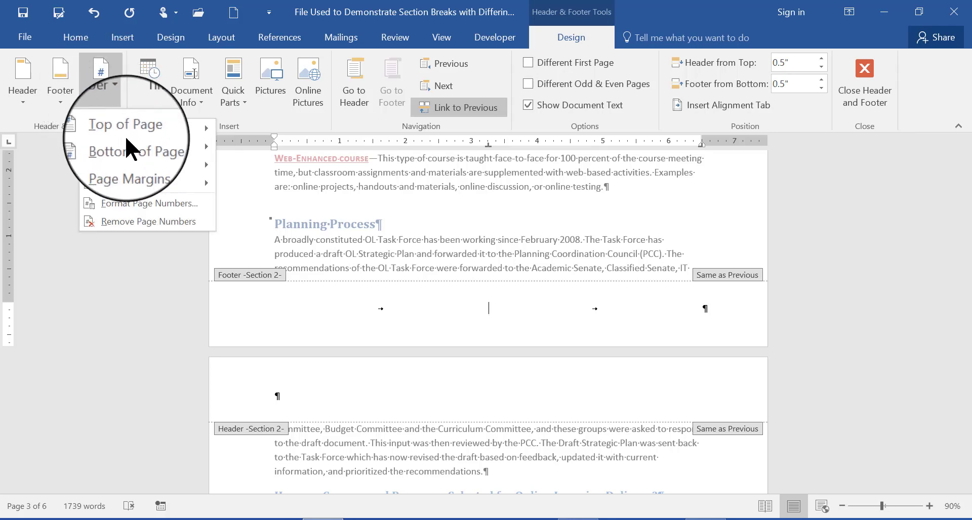
{"action": "mouse_move", "coordinate": [147, 185]}
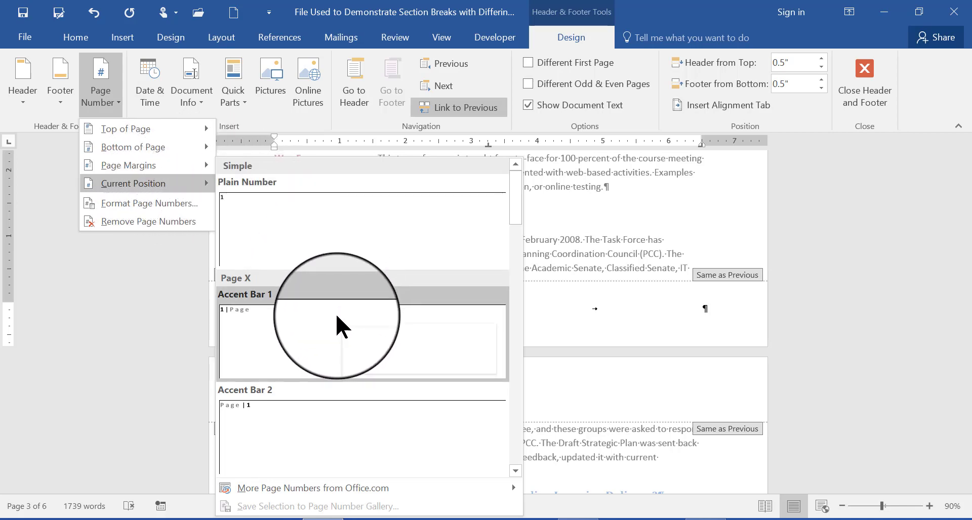
{"action": "left_click", "coordinate": [287, 328]}
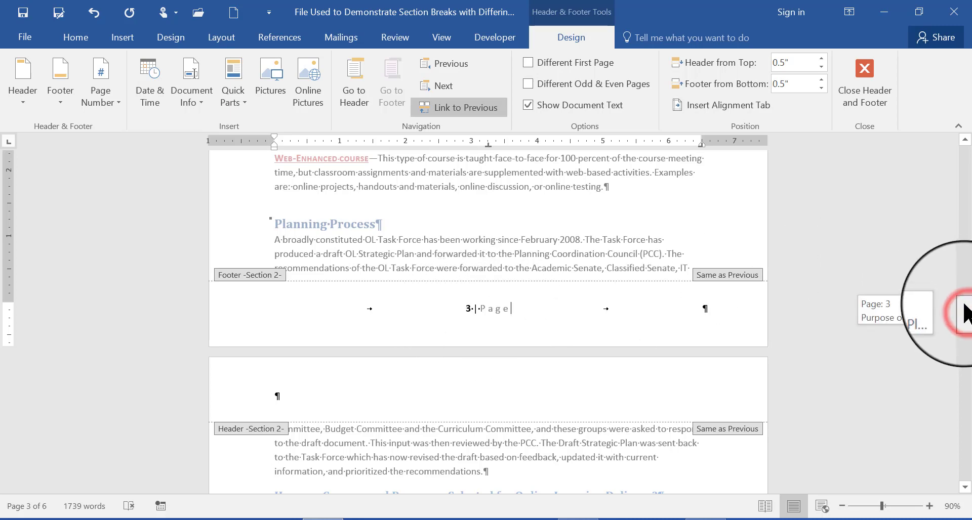
Step: Compare the Section 1 and Section 2 footers, and turn off Link to Previous for the Section 2 footer
{"action": "left_click_drag", "start_coordinate": [964, 314], "coordinate": [944, 250]}
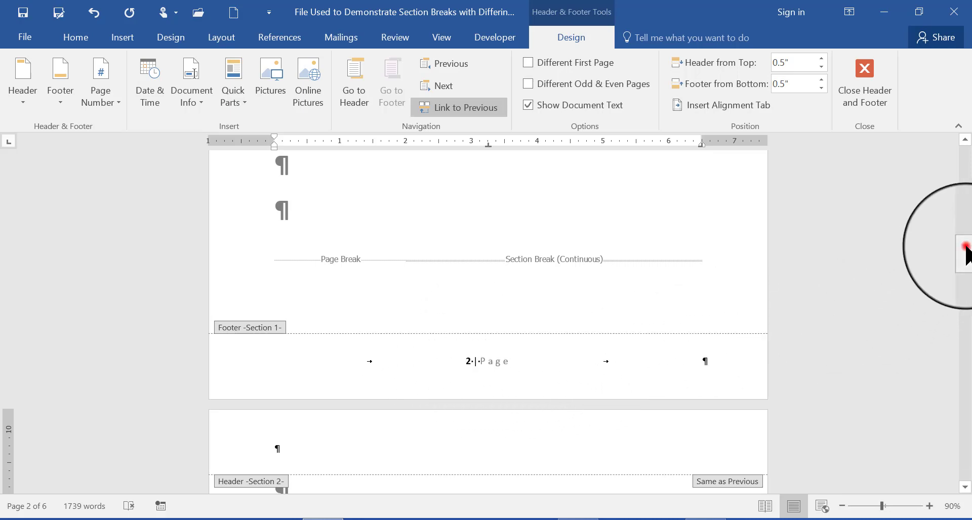
{"action": "left_click_drag", "start_coordinate": [967, 264], "coordinate": [970, 315]}
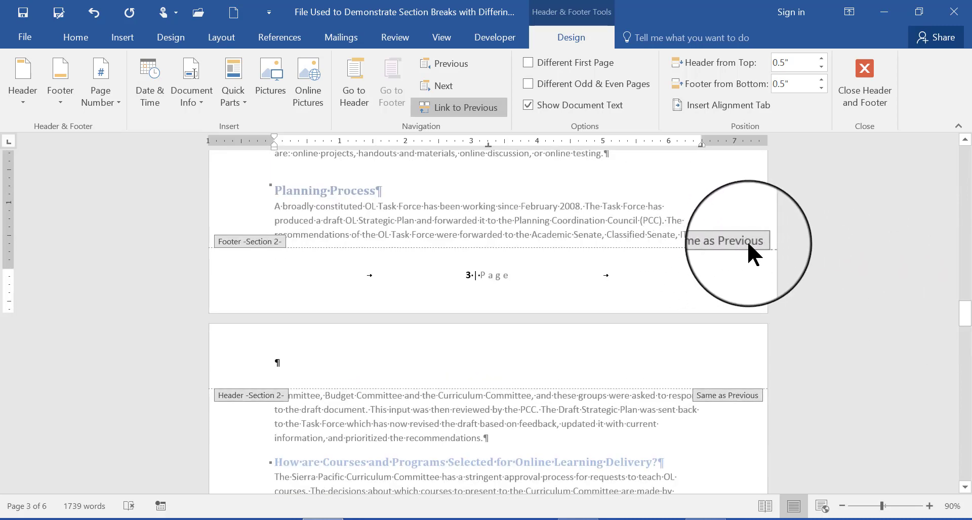
{"action": "left_click", "coordinate": [526, 278]}
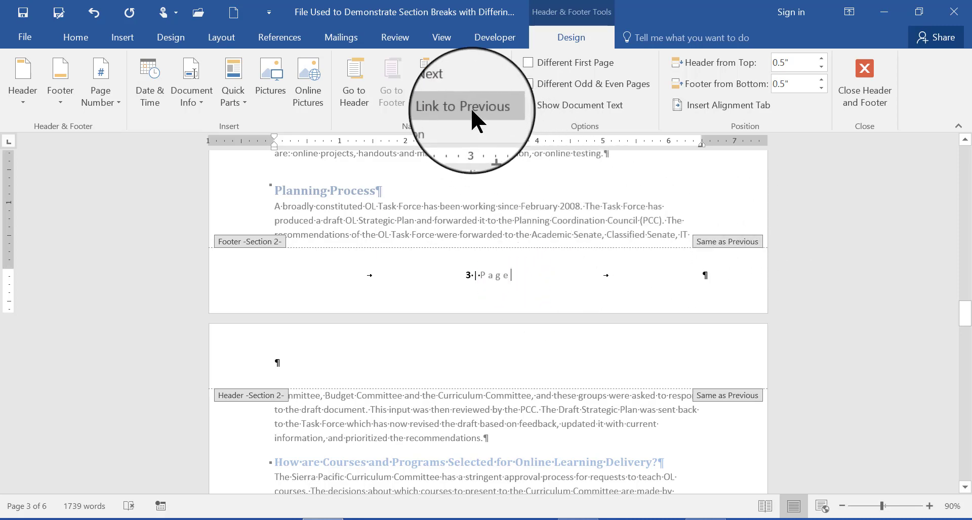
{"action": "left_click", "coordinate": [523, 273]}
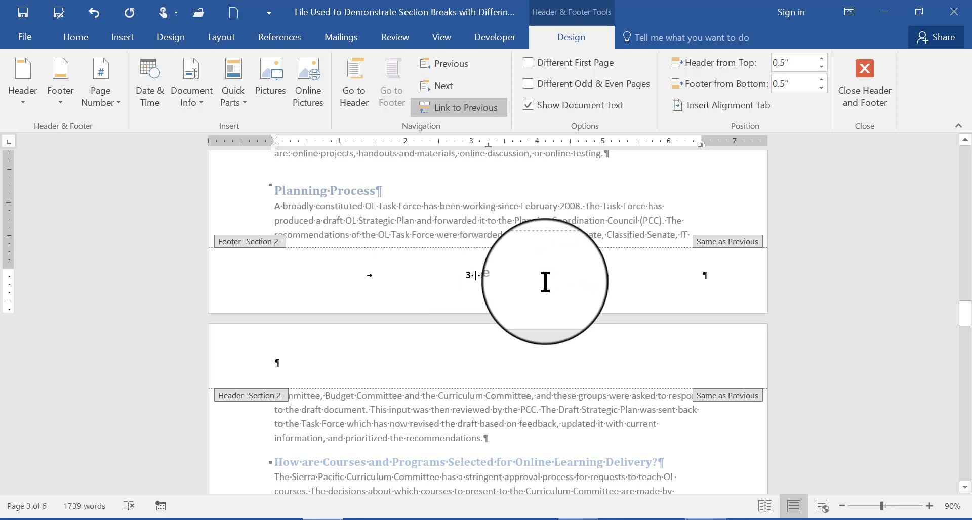
{"action": "left_click", "coordinate": [470, 110]}
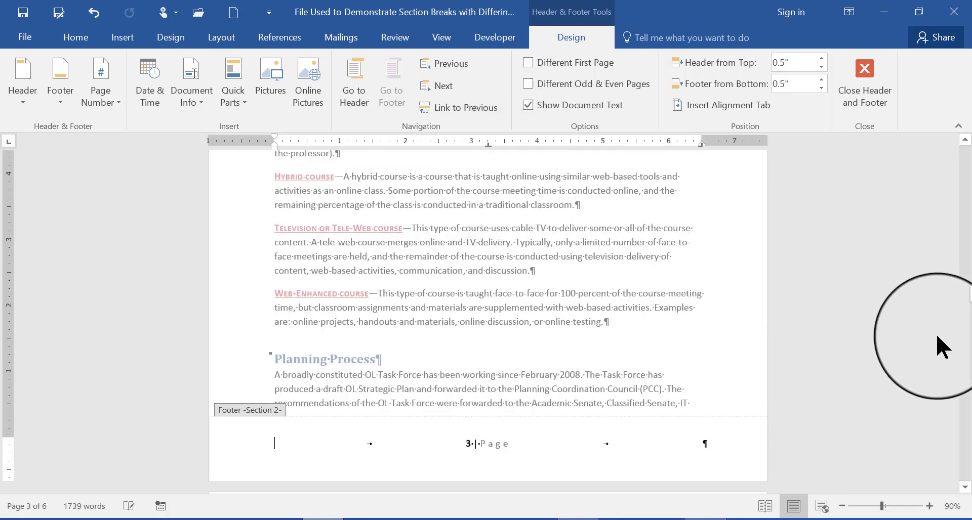
Step: Delete the page number from the Section 1 footer and check the cover page's footer as well
{"action": "left_click_drag", "start_coordinate": [967, 308], "coordinate": [960, 250]}
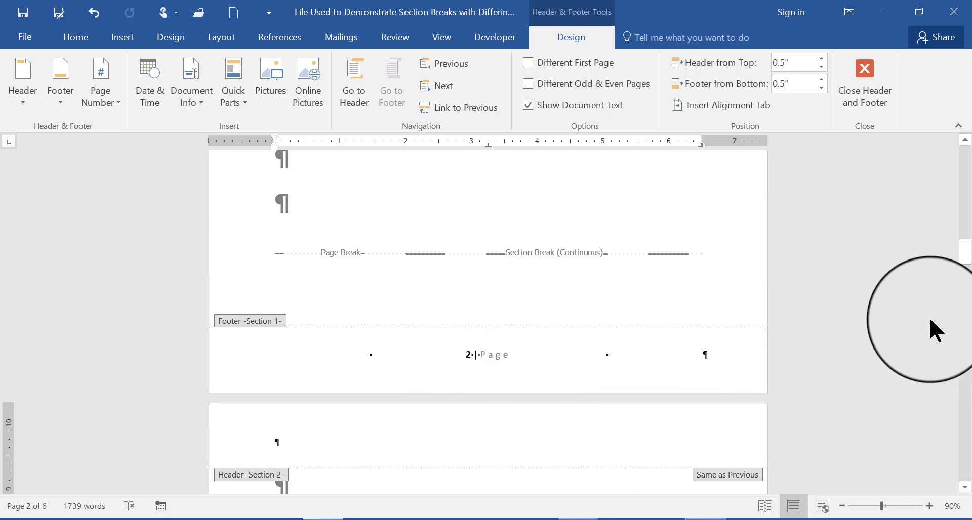
{"action": "left_click", "coordinate": [963, 253]}
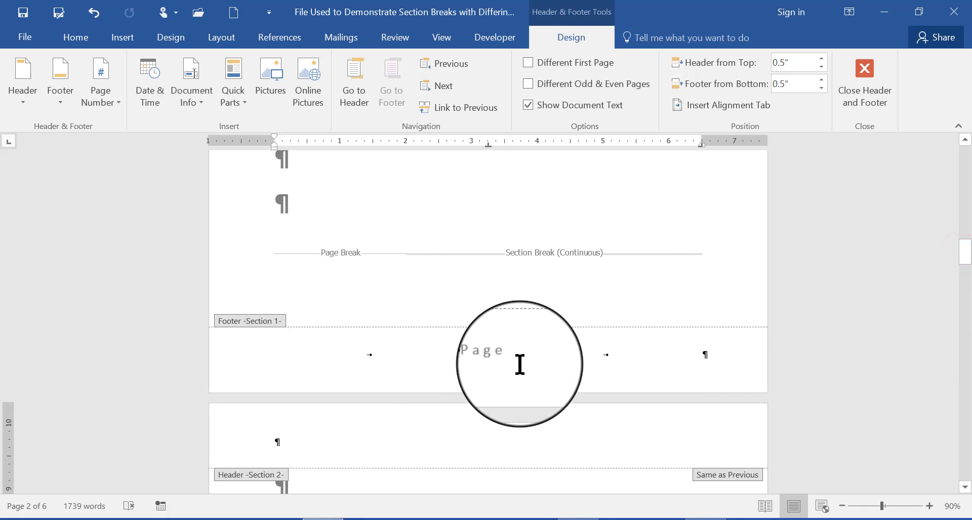
{"action": "left_click", "coordinate": [567, 351]}
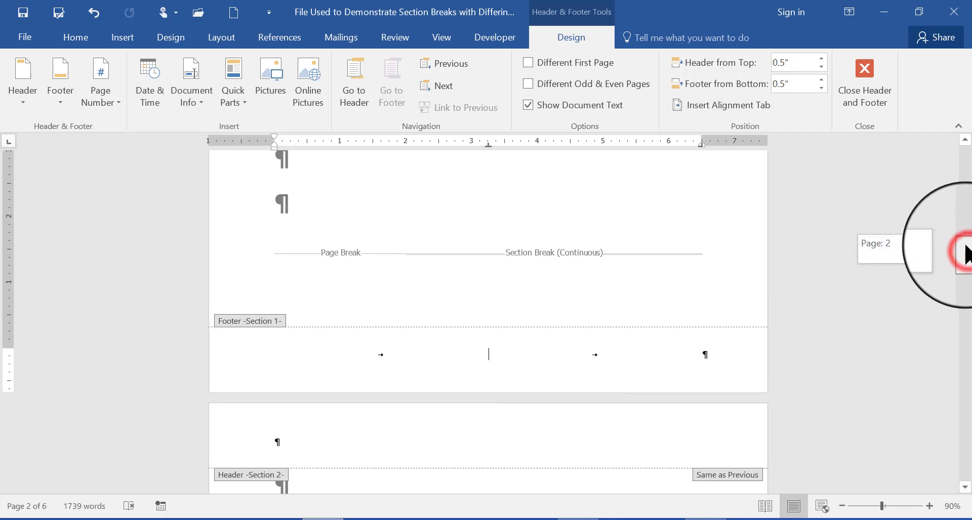
{"action": "left_click_drag", "start_coordinate": [967, 253], "coordinate": [948, 207]}
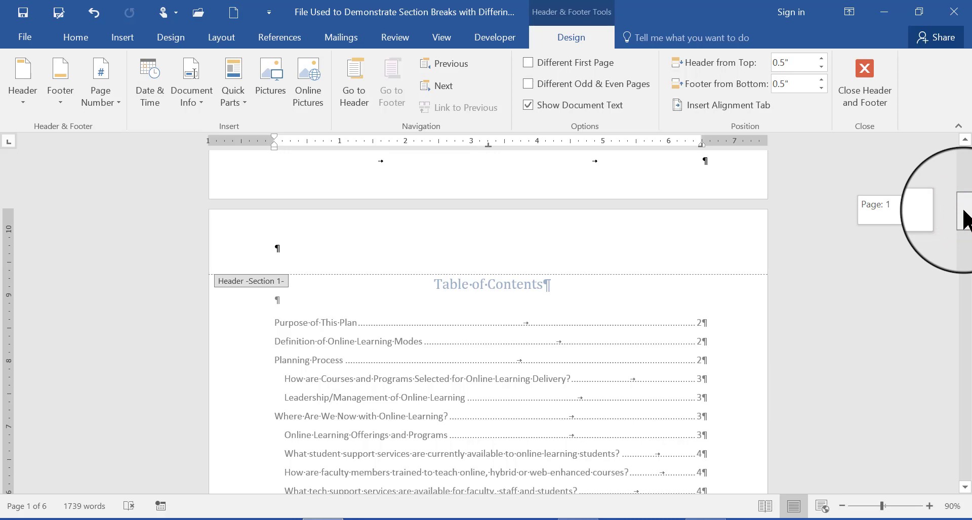
Step: Select the page number in the Section 2 footer and set its page numbering to start at 1
{"action": "left_click_drag", "start_coordinate": [964, 217], "coordinate": [548, 248]}
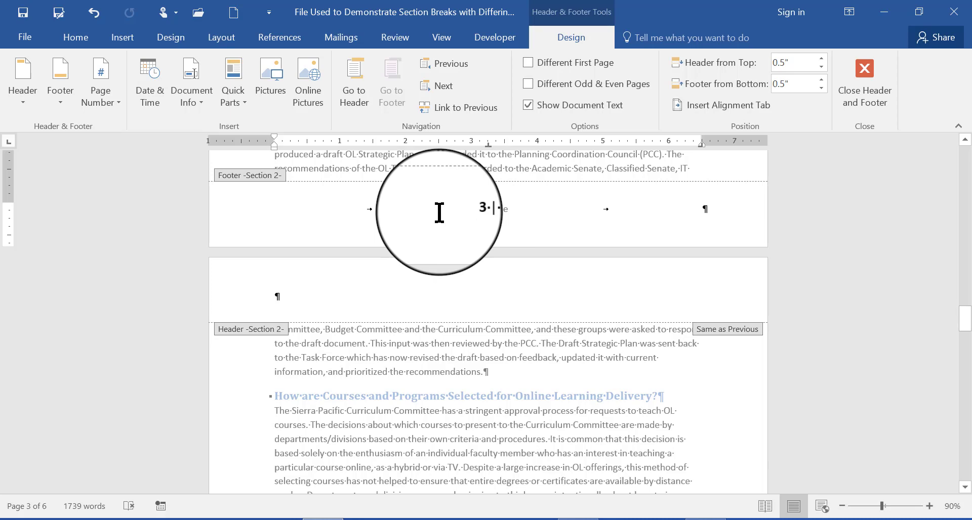
{"action": "left_click_drag", "start_coordinate": [460, 207], "coordinate": [472, 208]}
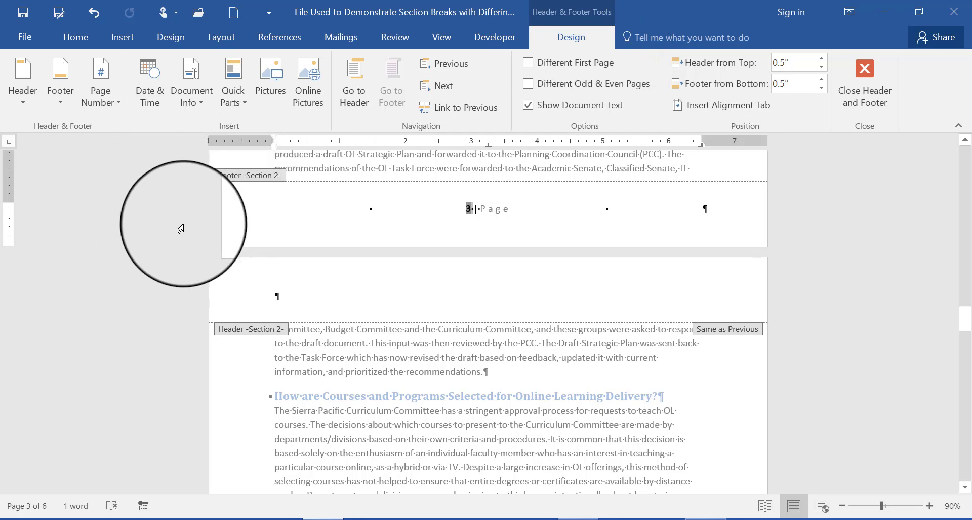
{"action": "left_click", "coordinate": [102, 96]}
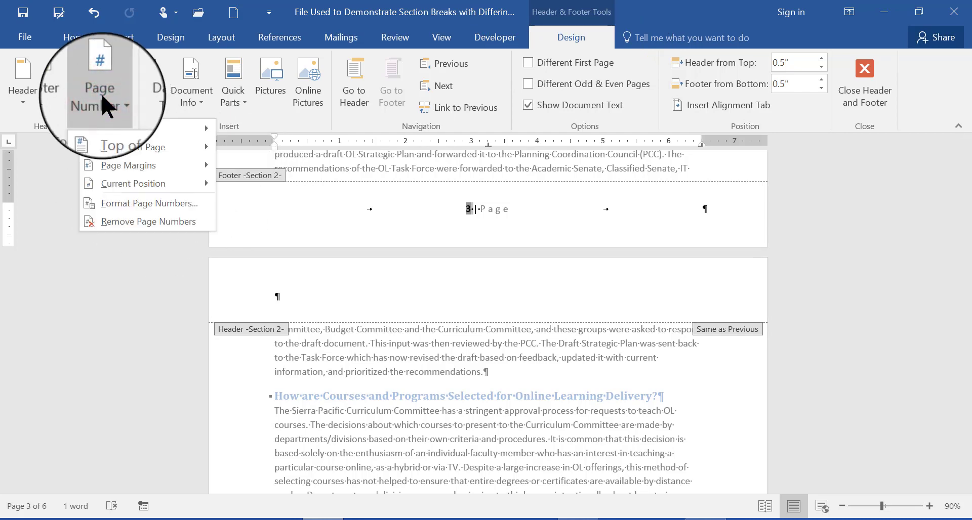
{"action": "left_click", "coordinate": [134, 202]}
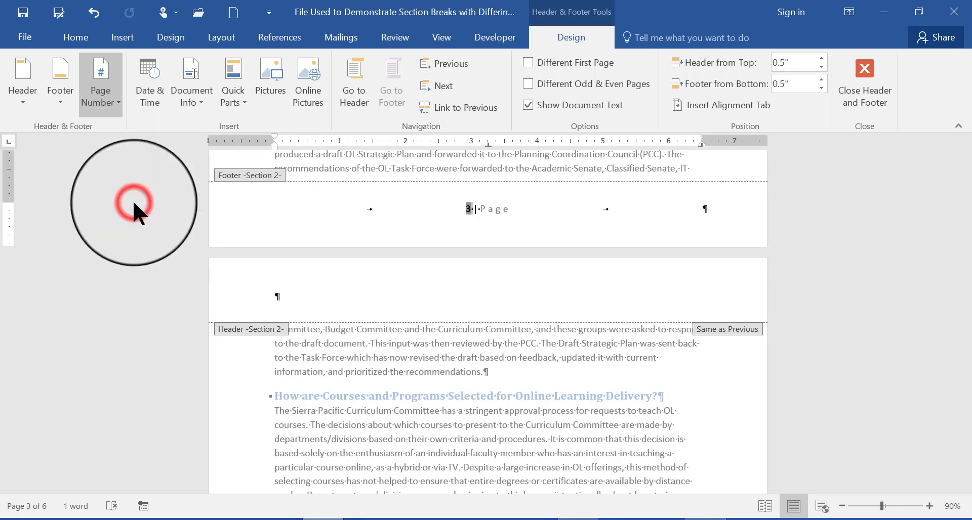
{"action": "left_click_drag", "start_coordinate": [345, 208], "coordinate": [226, 138]}
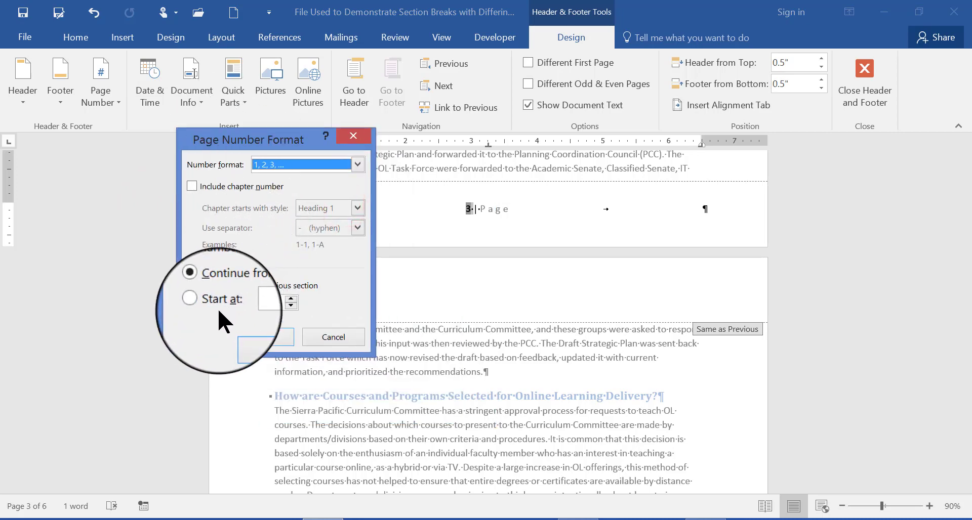
{"action": "left_click", "coordinate": [196, 303]}
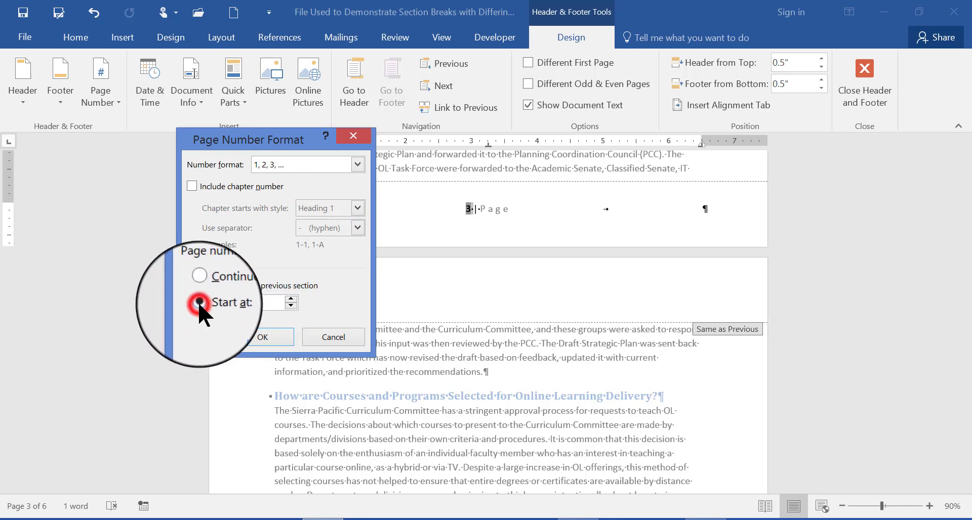
{"action": "left_click", "coordinate": [260, 299]}
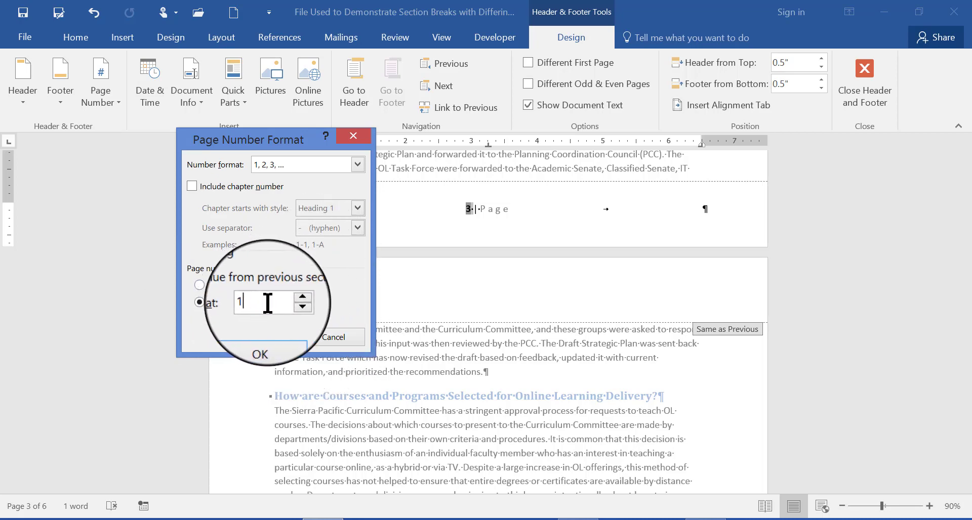
{"action": "left_click", "coordinate": [245, 337]}
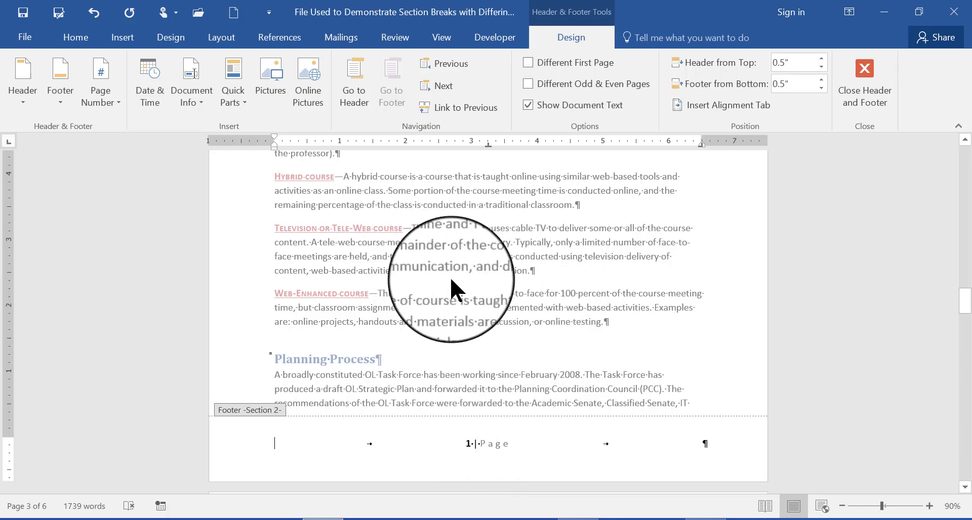
Step: Close footer editing by returning to the body text, and hide the formatting marks
{"action": "double_click", "coordinate": [485, 272]}
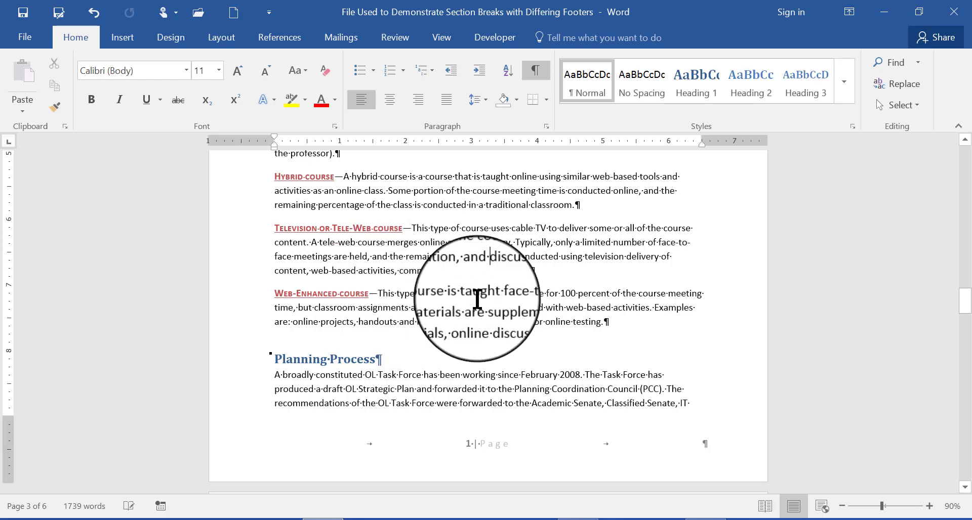
{"action": "left_click", "coordinate": [543, 69]}
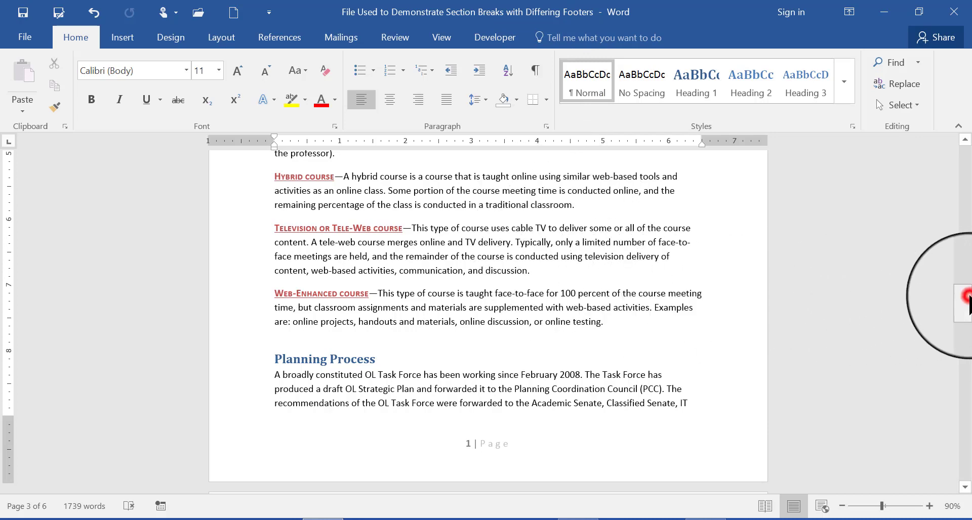
Step: Examine the footers throughout the document, from the cover page to the last page, to check the page numbering
{"action": "left_click_drag", "start_coordinate": [966, 297], "coordinate": [966, 136]}
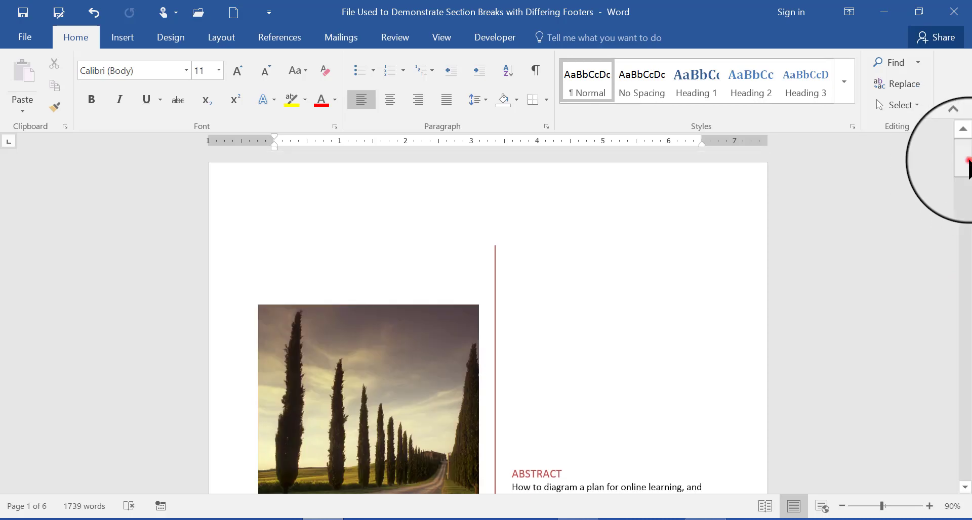
{"action": "left_click_drag", "start_coordinate": [968, 167], "coordinate": [966, 322]}
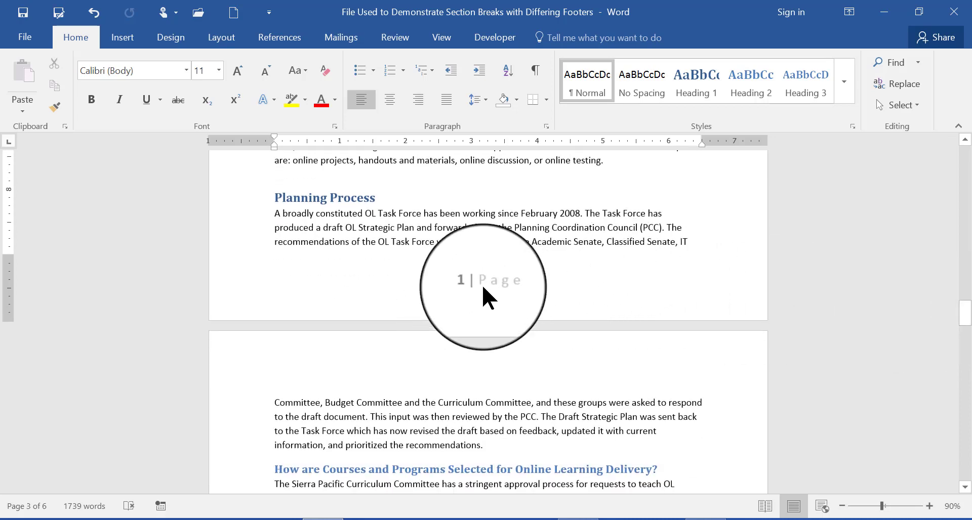
{"action": "left_click", "coordinate": [964, 461]}
{"action": "left_click", "coordinate": [965, 462]}
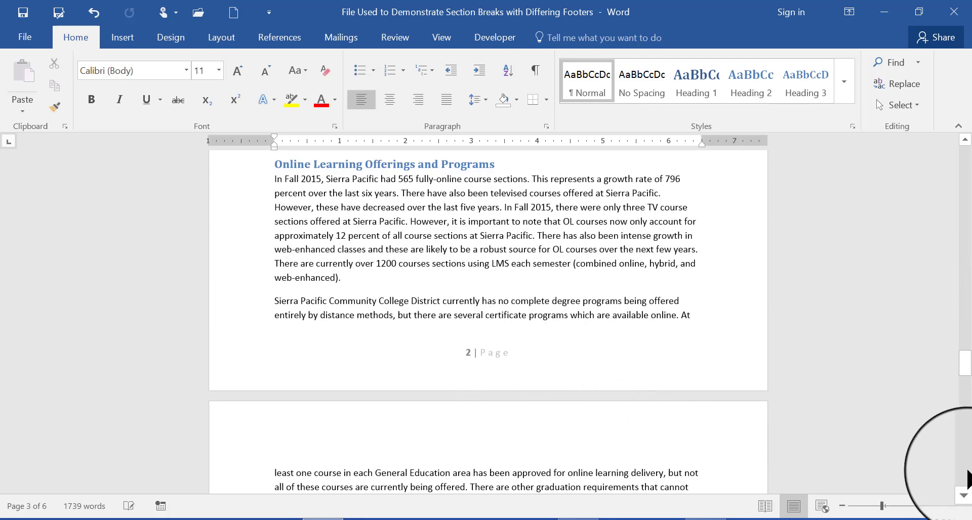
{"action": "left_click", "coordinate": [967, 472]}
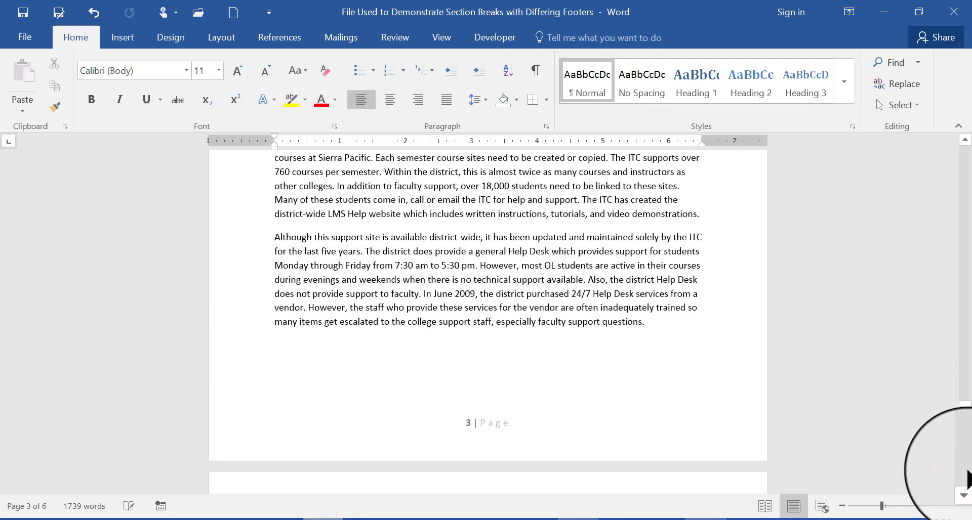
{"action": "left_click", "coordinate": [967, 473]}
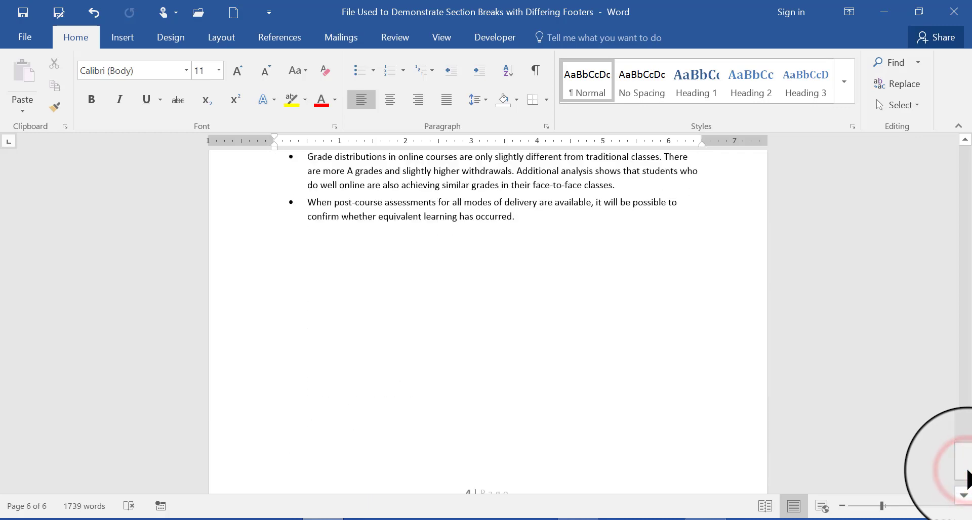
{"action": "left_click_drag", "start_coordinate": [967, 478], "coordinate": [968, 483]}
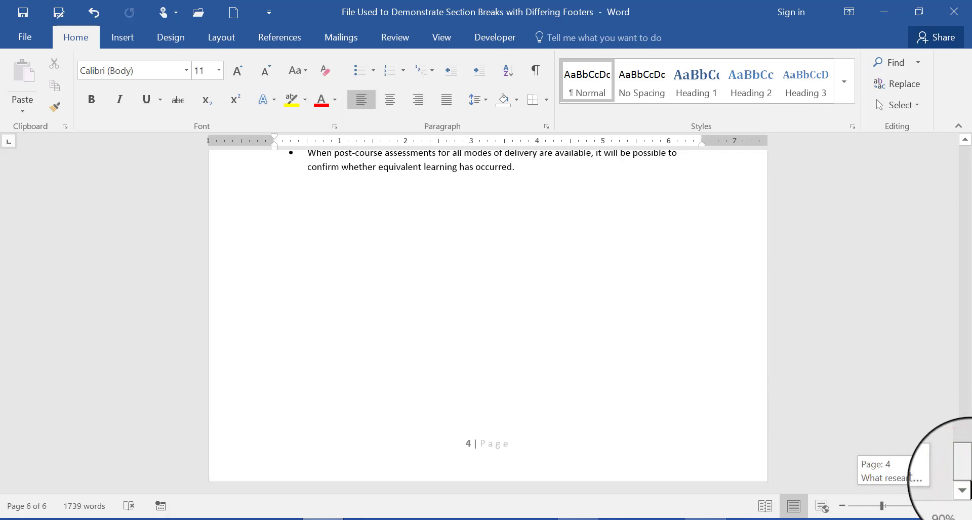
Step: Add the text "Online Learning Plan" at the left margin of the Section 2 footer and check the footers on the following pages
{"action": "left_click_drag", "start_coordinate": [958, 440], "coordinate": [939, 313]}
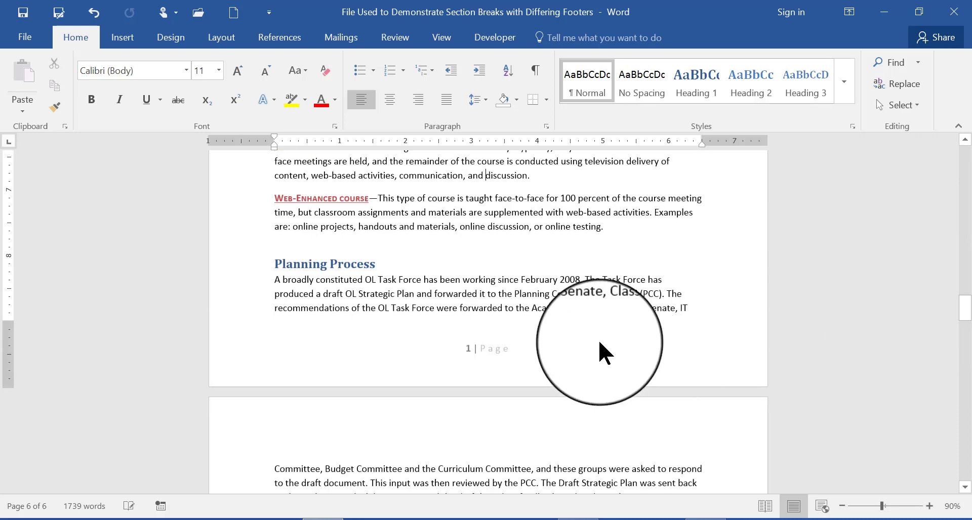
{"action": "left_click", "coordinate": [446, 371]}
{"action": "double_click", "coordinate": [445, 371]}
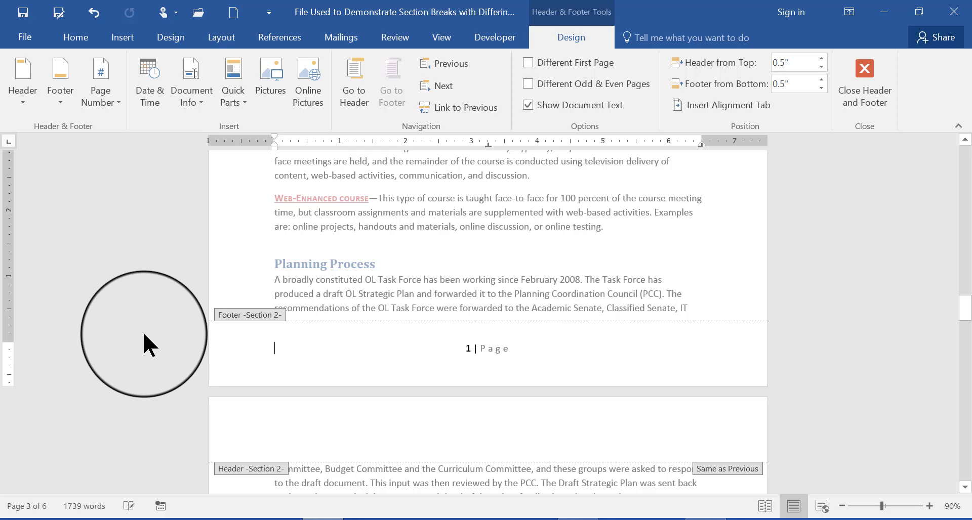
{"action": "type", "text": "On"}
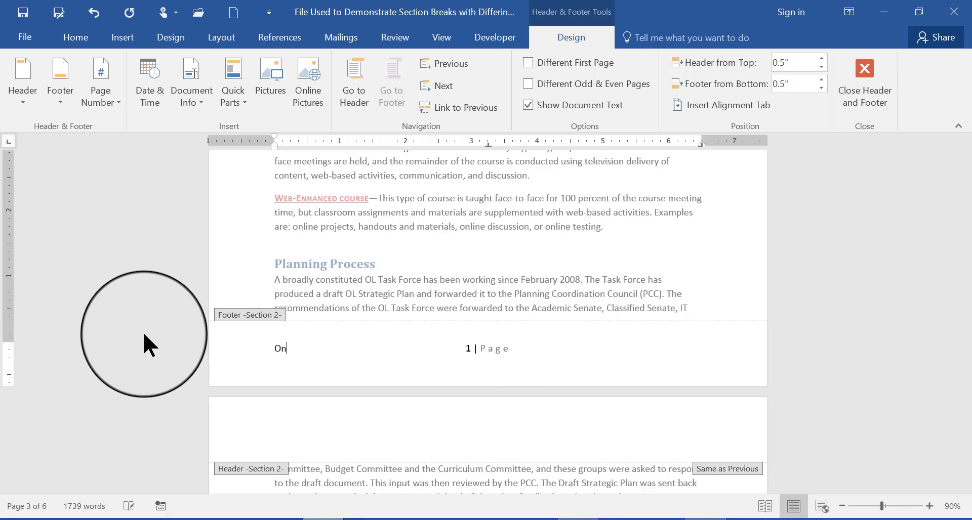
{"action": "type", "text": "linr"}
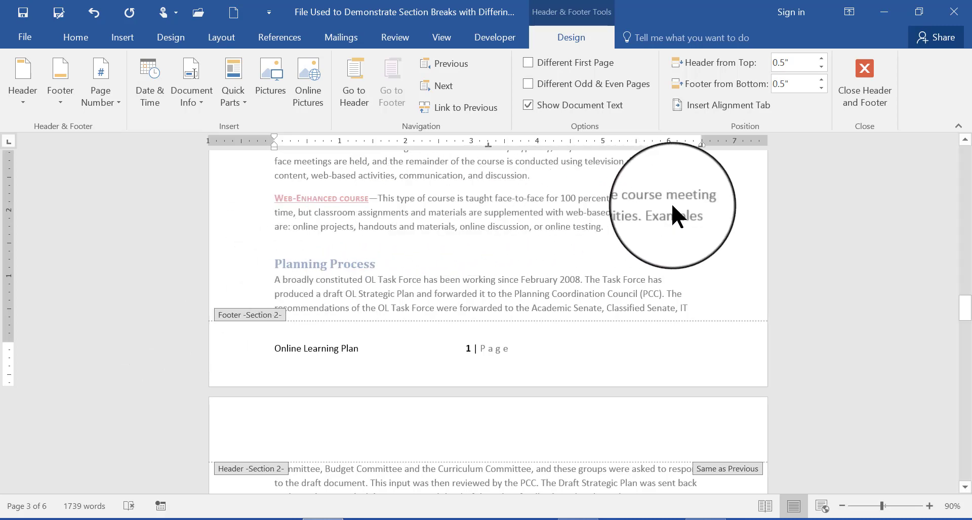
{"action": "left_click", "coordinate": [865, 69]}
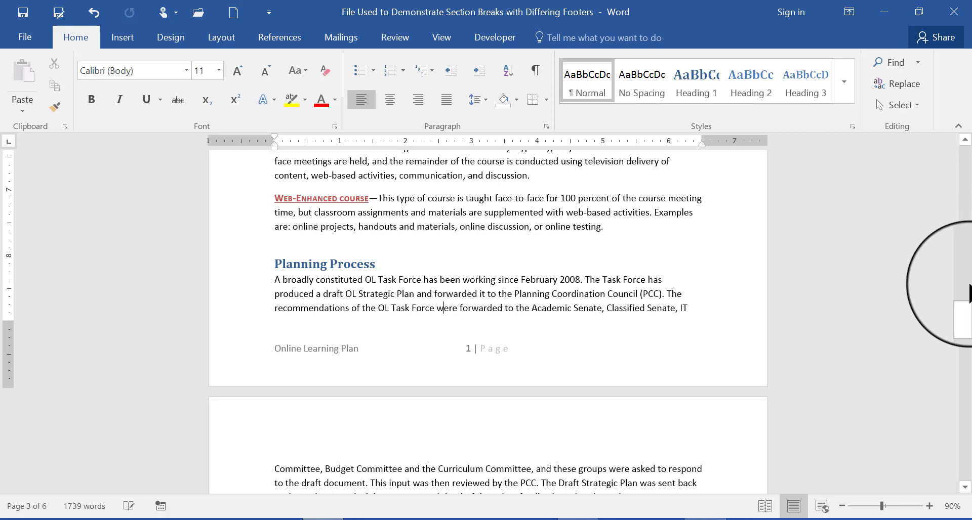
{"action": "left_click_drag", "start_coordinate": [969, 320], "coordinate": [969, 379]}
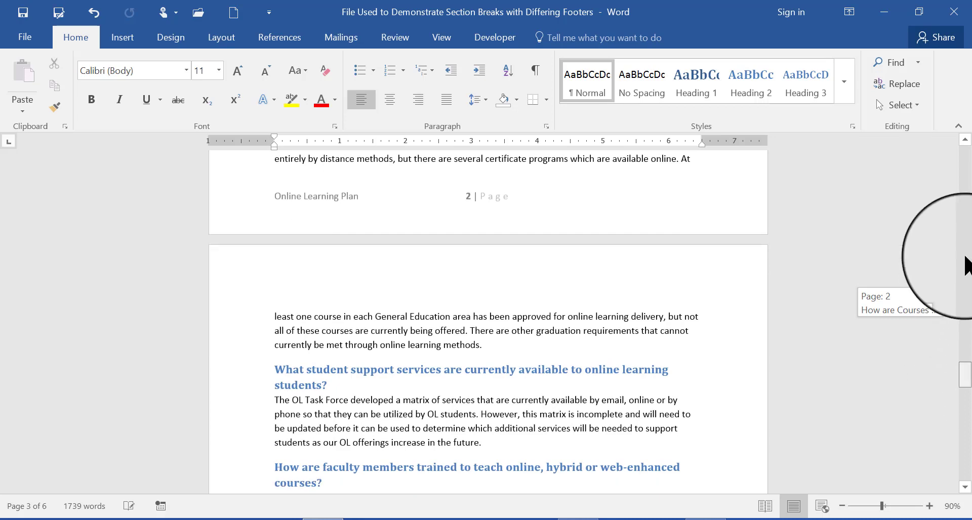
{"action": "left_click_drag", "start_coordinate": [965, 257], "coordinate": [966, 316]}
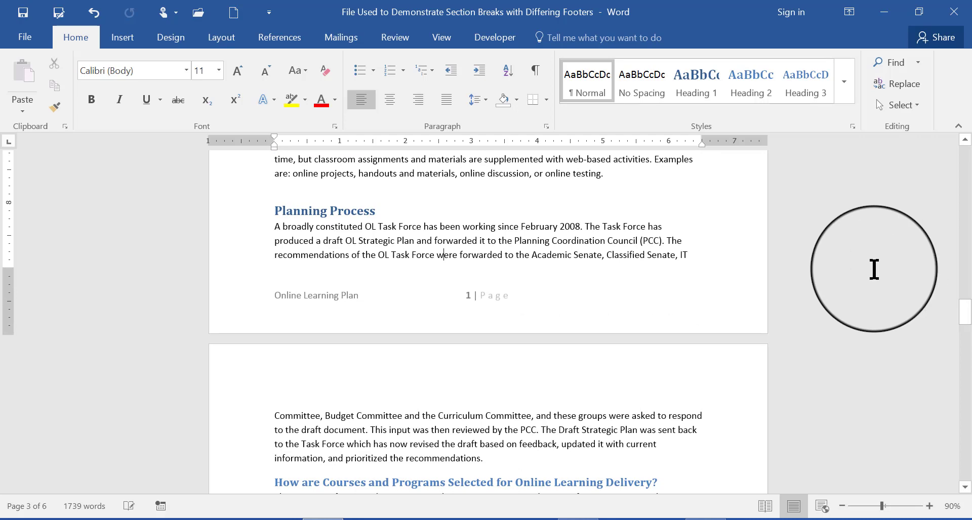